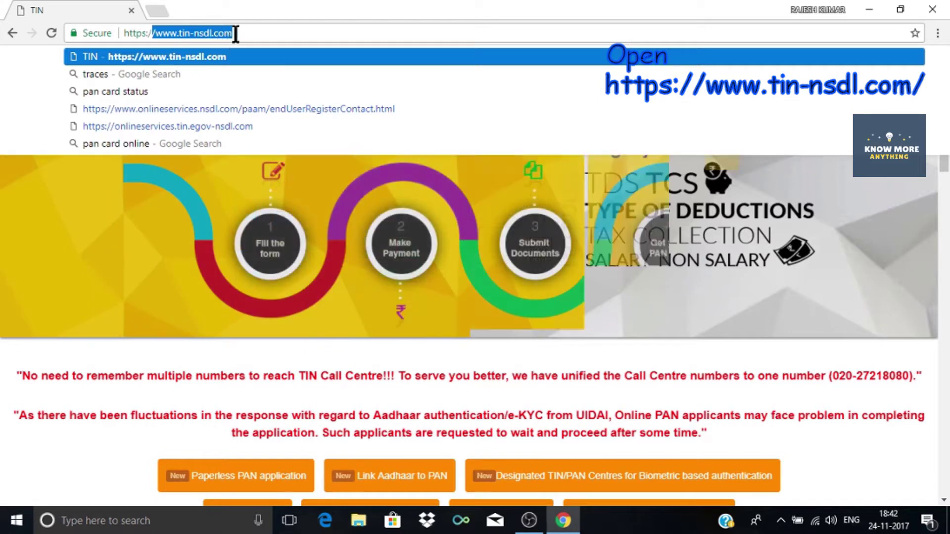
{"action": "left_click", "coordinate": [250, 33]}
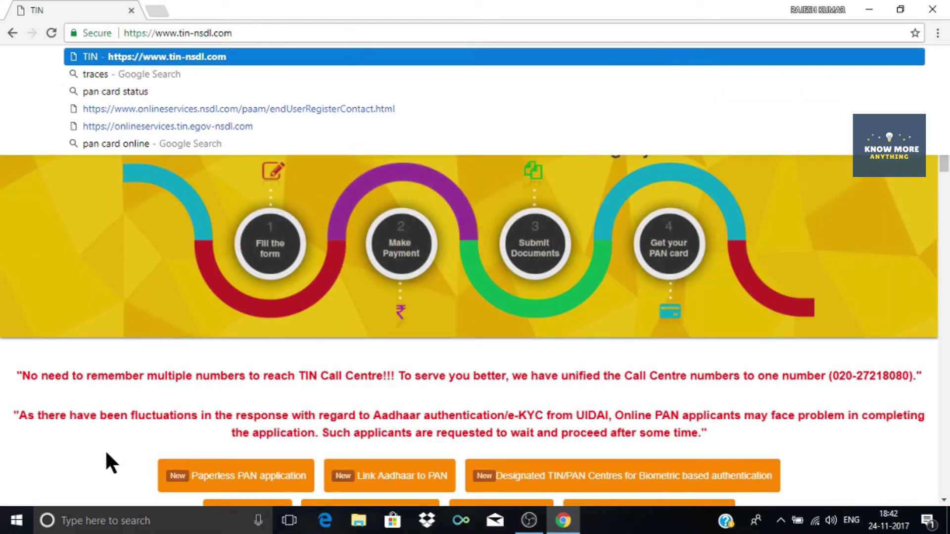
{"action": "key", "text": "Return"}
{"action": "scroll", "coordinate": [101, 431], "scroll_direction": "down", "scroll_amount": 3}
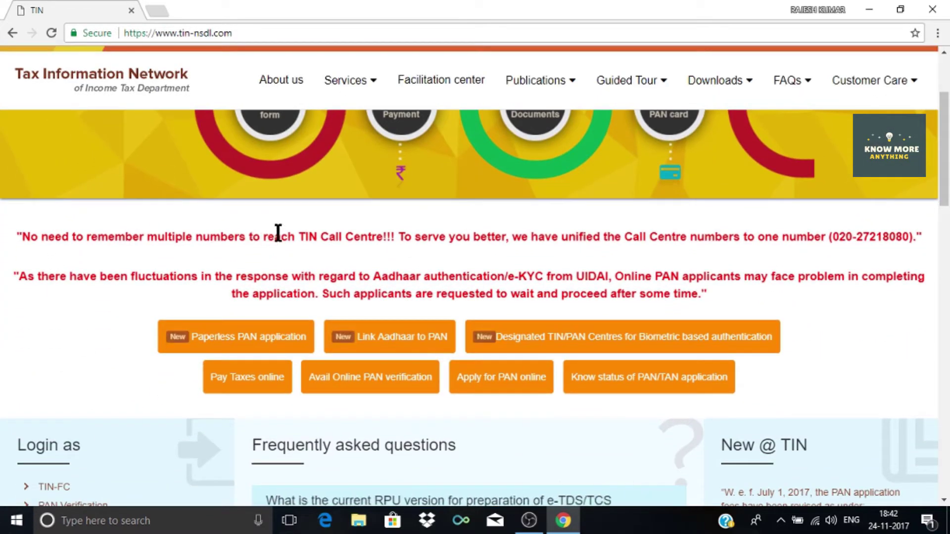
{"action": "scroll", "coordinate": [299, 275], "scroll_direction": "down", "scroll_amount": 1}
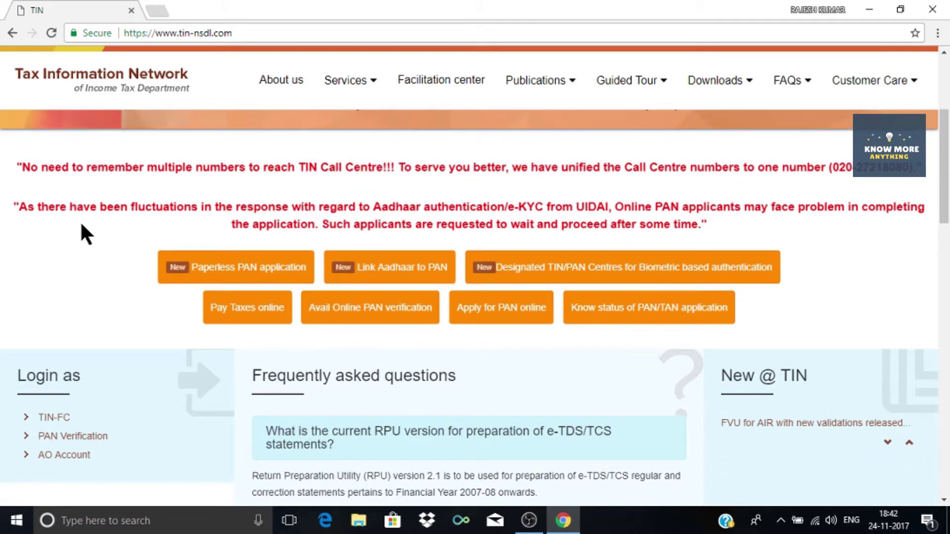
{"action": "scroll", "coordinate": [231, 198], "scroll_direction": "down", "scroll_amount": 1}
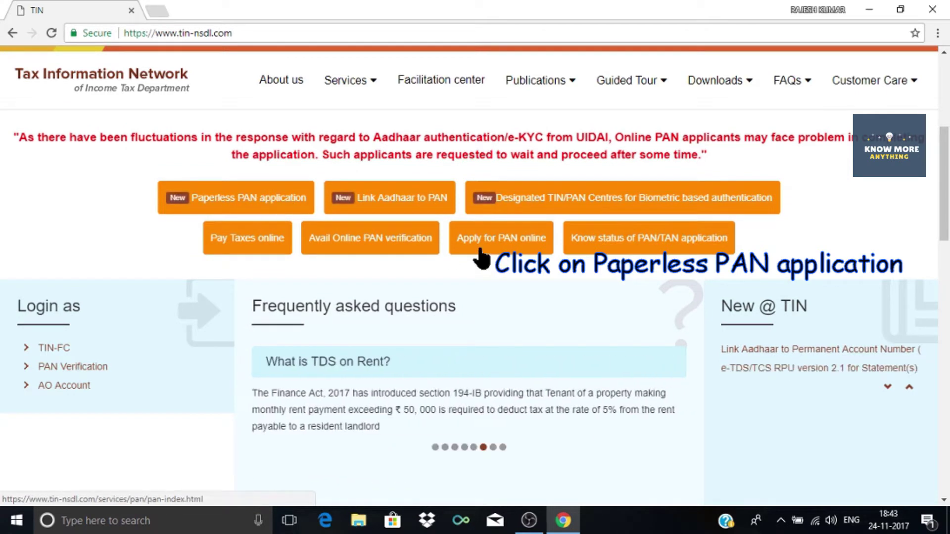
Open the online PAN application and choose New PAN - Indian Citizen (Form 49A), INDIVIDUAL, title Smt
{"action": "left_click", "coordinate": [244, 200]}
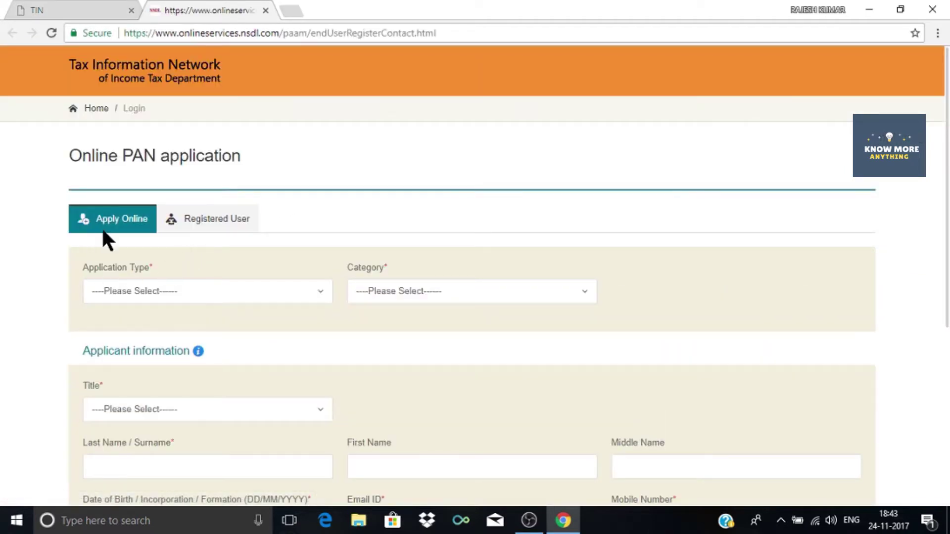
{"action": "left_click", "coordinate": [234, 291]}
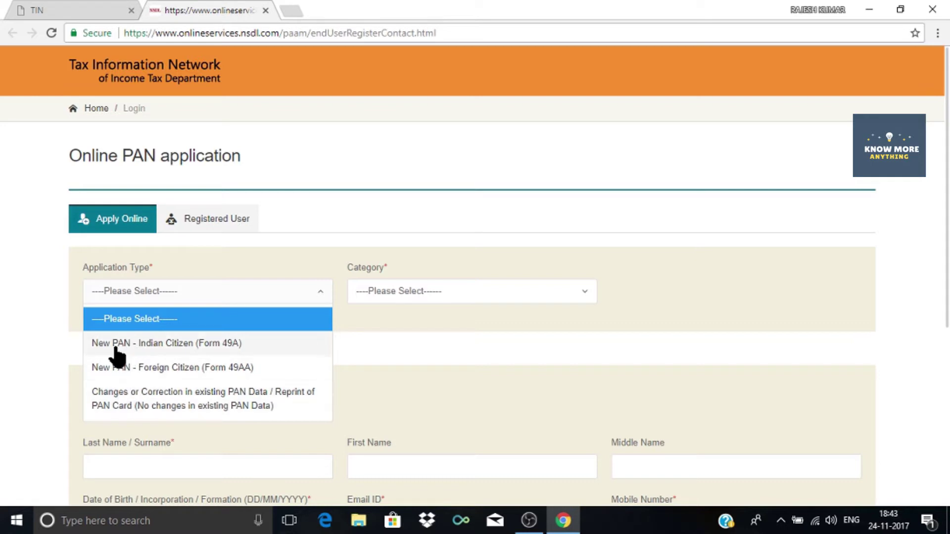
{"action": "left_click", "coordinate": [190, 345]}
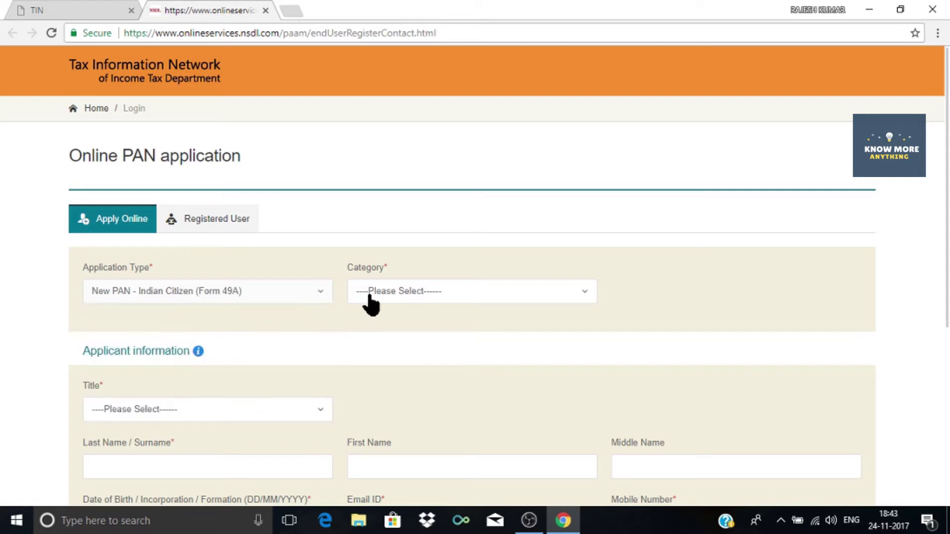
{"action": "left_click", "coordinate": [435, 297]}
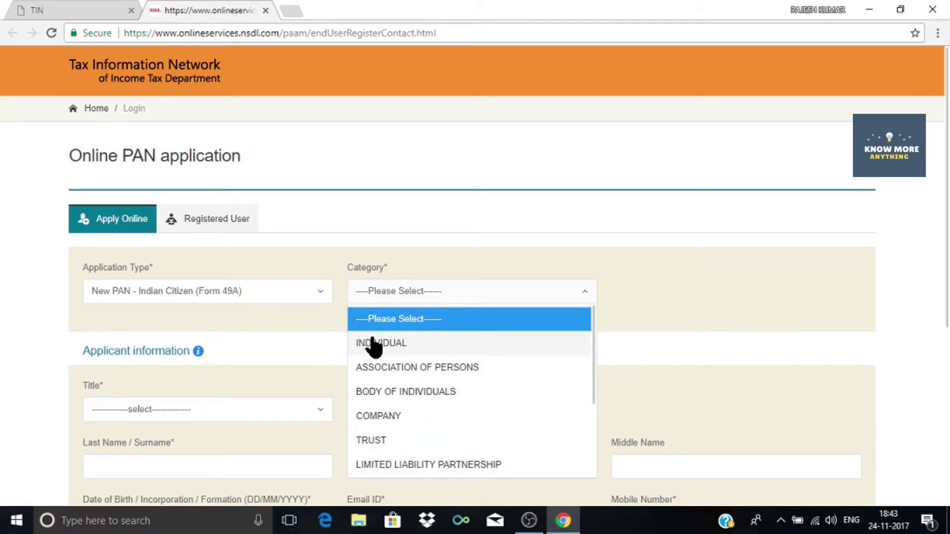
{"action": "left_click", "coordinate": [376, 345]}
{"action": "scroll", "coordinate": [321, 306], "scroll_direction": "down", "scroll_amount": 4}
{"action": "left_click", "coordinate": [272, 210]}
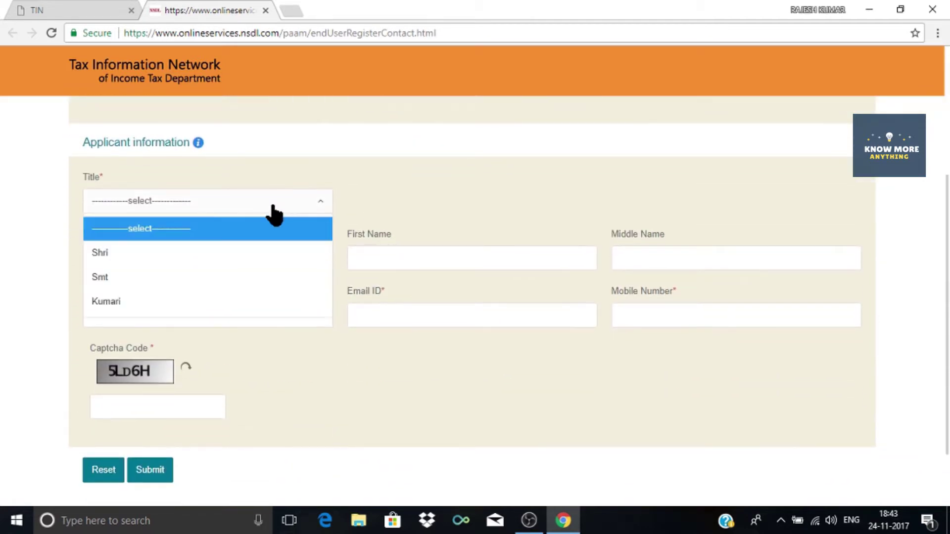
{"action": "left_click", "coordinate": [143, 284]}
{"action": "left_click", "coordinate": [168, 255]}
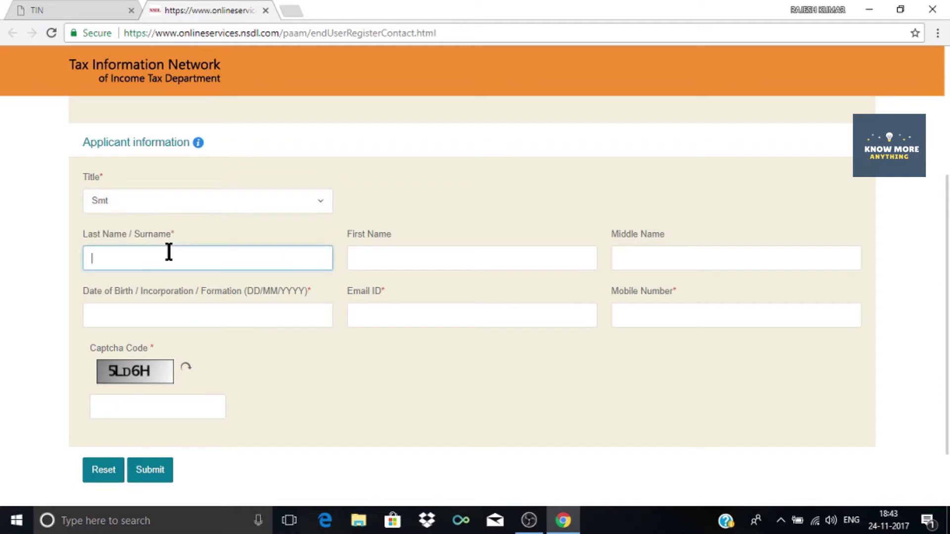
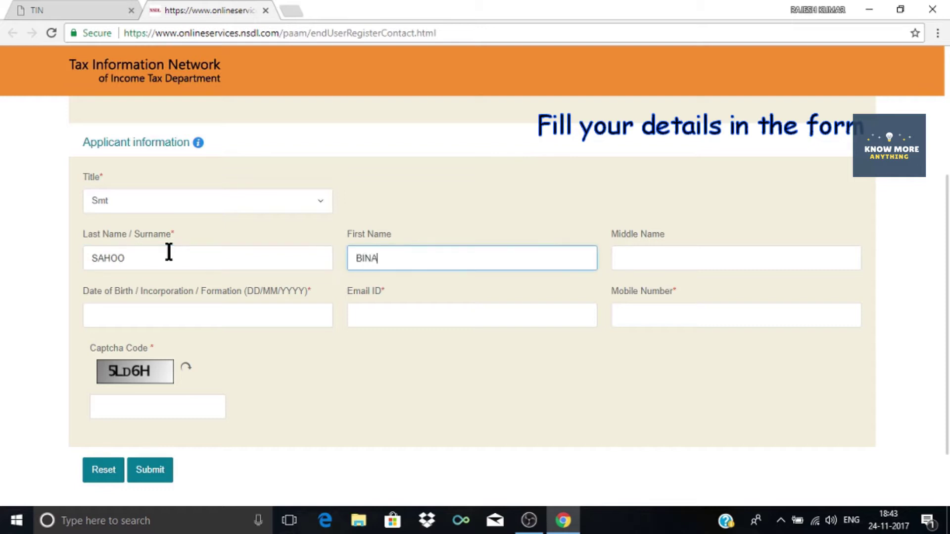
Enter the applicant's surname and first name
{"action": "key", "text": "Tab"}
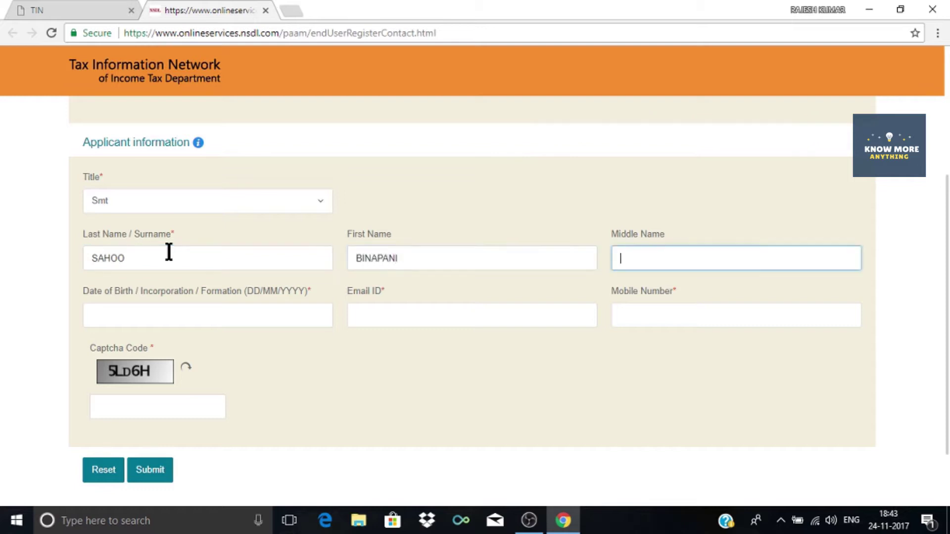
{"action": "key", "text": "Tab"}
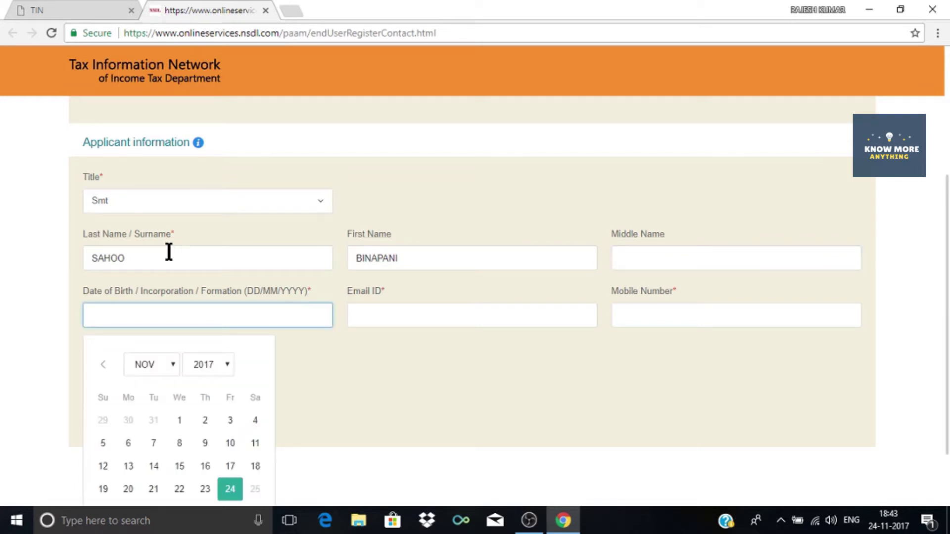
Pick the applicant's birth year, July as the month, and the birth day in the calendar
{"action": "left_click", "coordinate": [221, 369]}
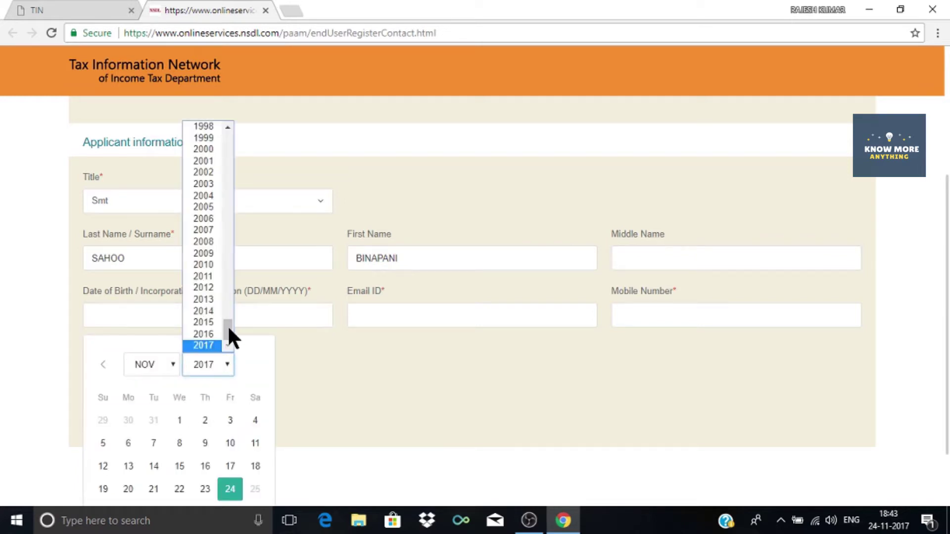
{"action": "left_click", "coordinate": [227, 128]}
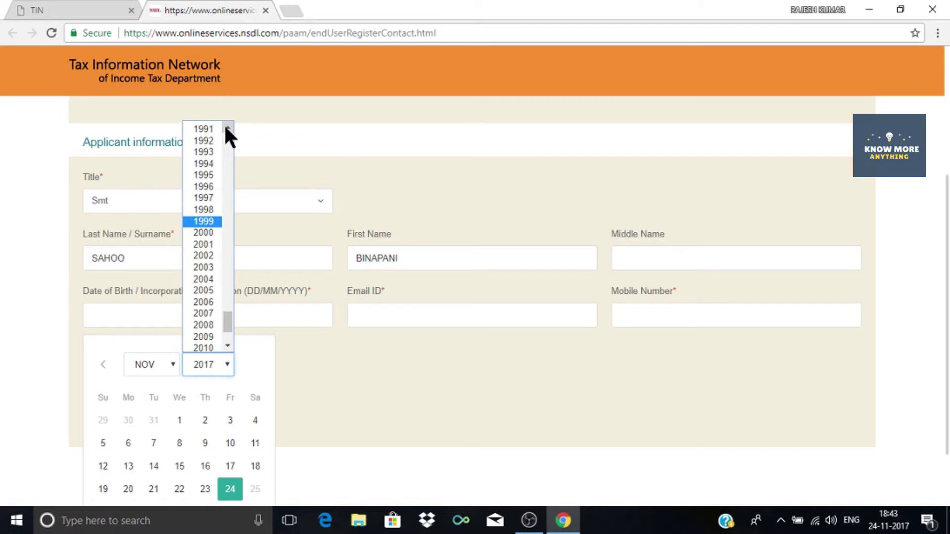
{"action": "left_click", "coordinate": [203, 222]}
{"action": "left_click", "coordinate": [151, 365]}
{"action": "left_click", "coordinate": [147, 273]}
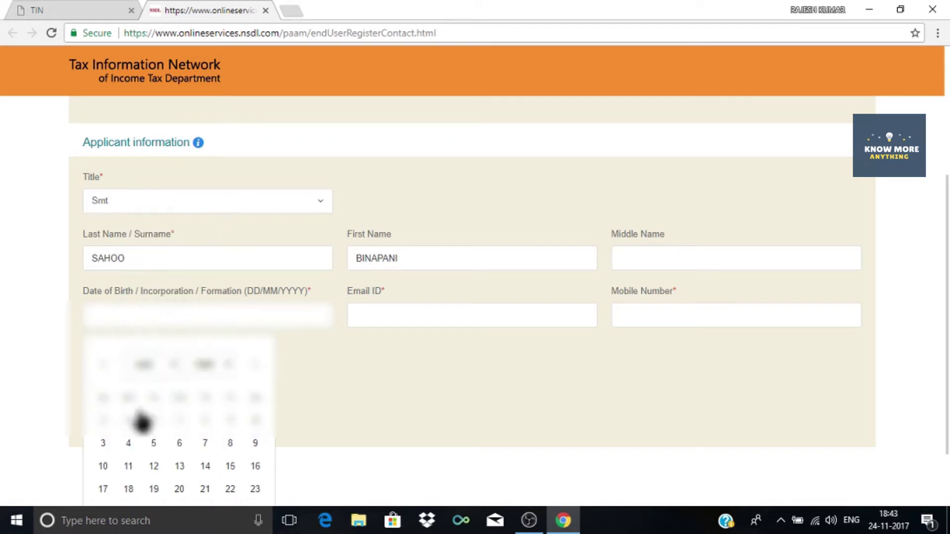
{"action": "left_click", "coordinate": [170, 497]}
Enter the applicant's email address and mobile number
{"action": "left_click", "coordinate": [421, 315]}
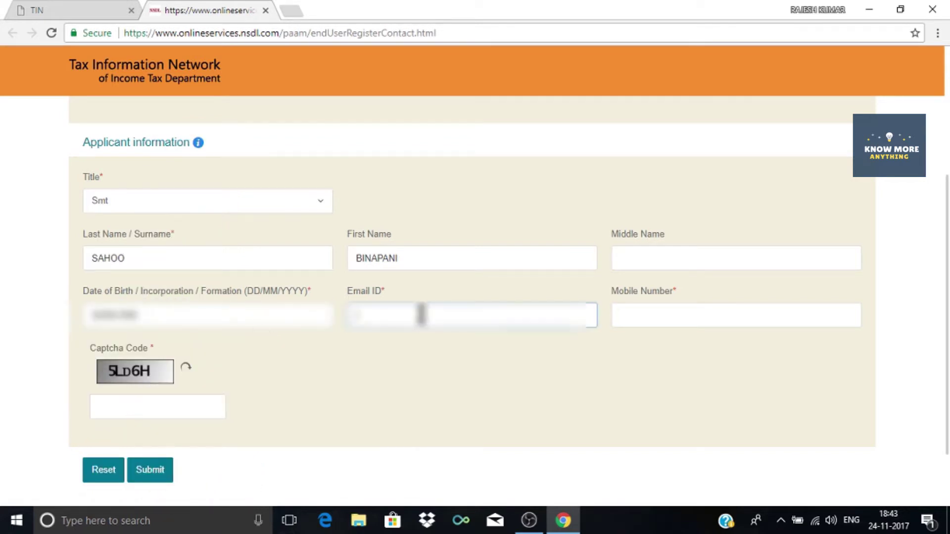
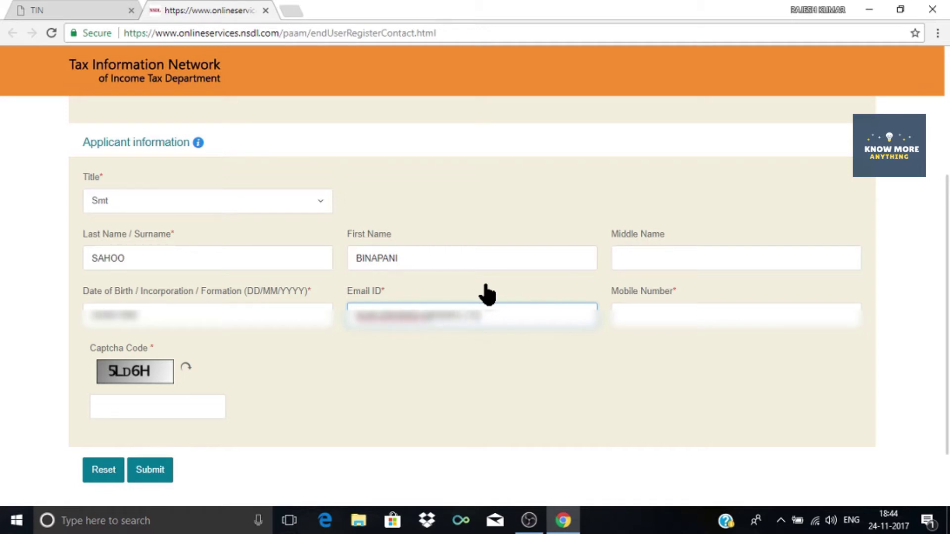
{"action": "key", "text": "Tab"}
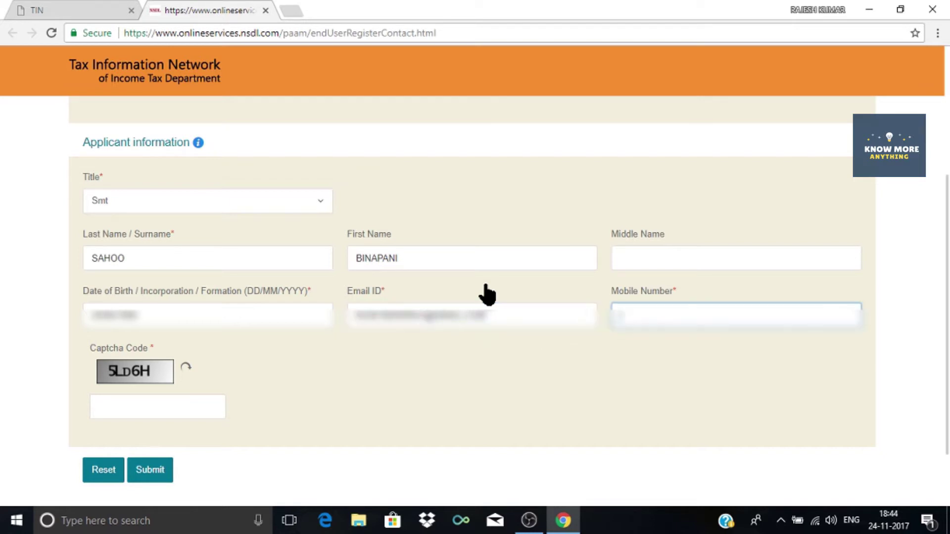
{"action": "type", "text": "987654"}
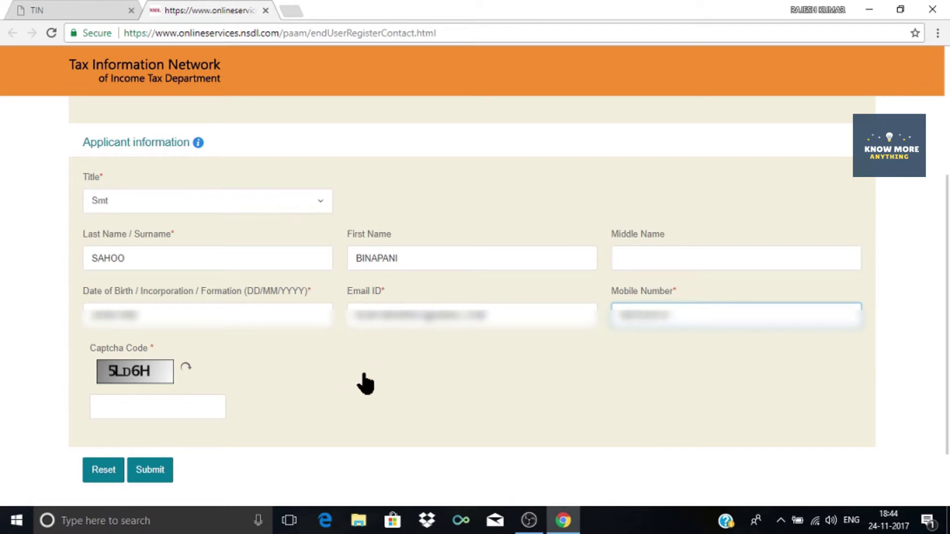
Fill in the captcha code and submit the registration details
{"action": "left_click", "coordinate": [137, 415]}
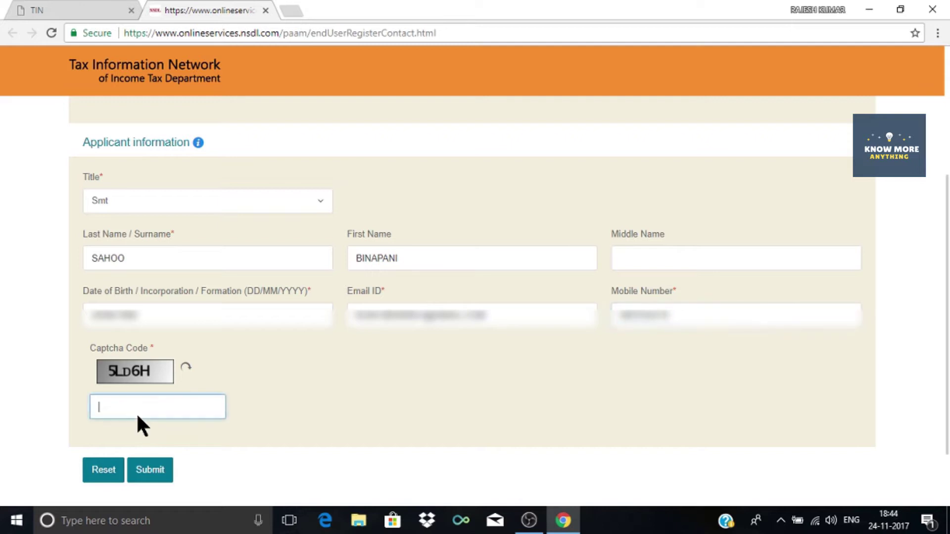
{"action": "type", "text": "5LD6H"}
{"action": "key", "text": "shift+Tab"}
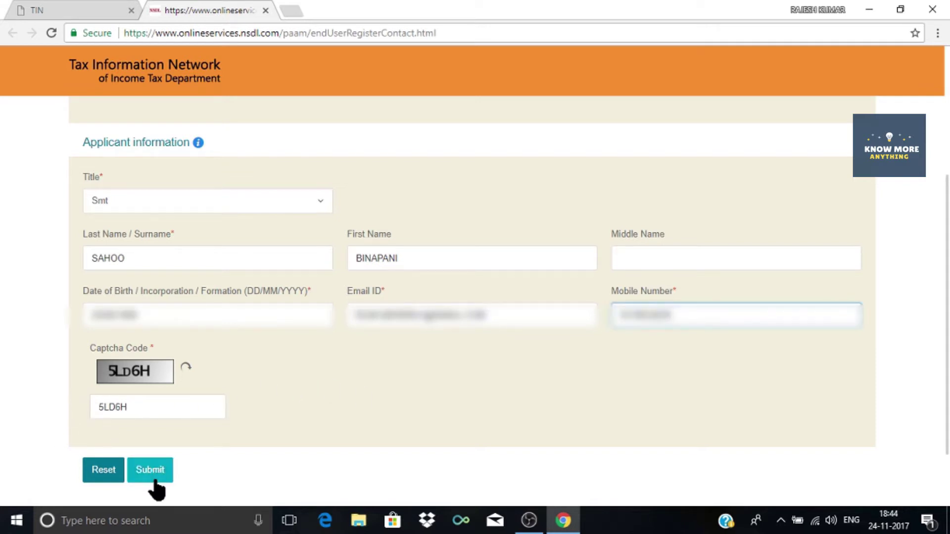
{"action": "left_click", "coordinate": [153, 480]}
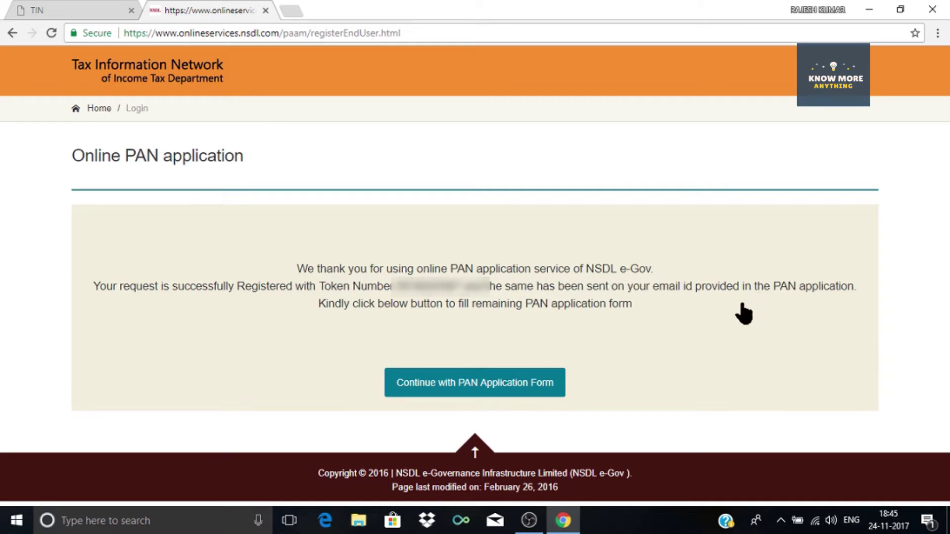
Continue from the success page to the full PAN application form
{"action": "left_click", "coordinate": [484, 385]}
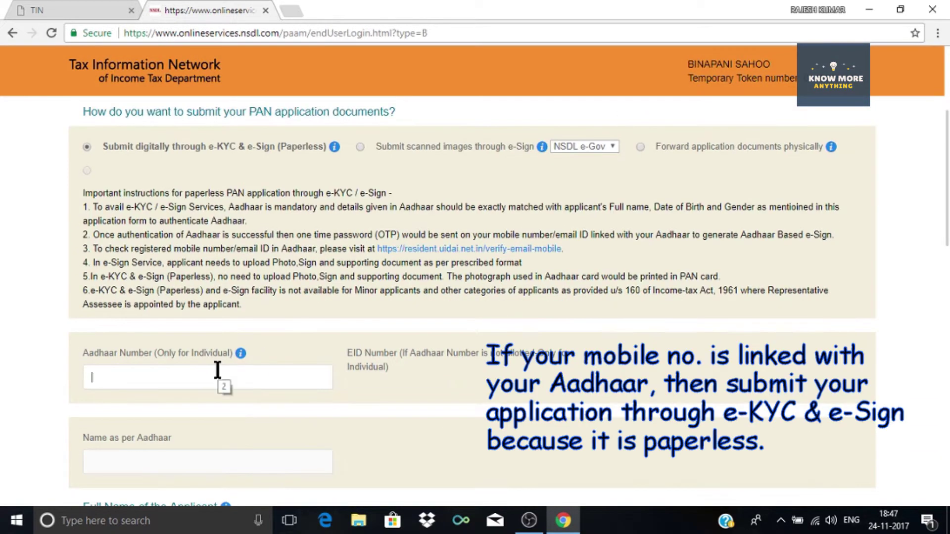
Enter the applicant's Aadhaar number and check the pre-filled name and birth-date details
{"action": "left_click", "coordinate": [217, 370]}
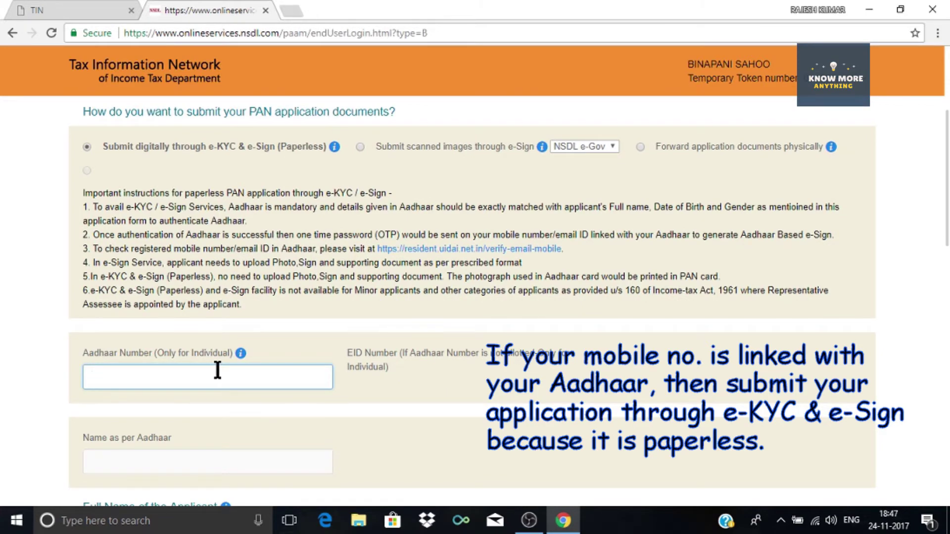
{"action": "scroll", "coordinate": [238, 377], "scroll_direction": "up", "scroll_amount": 4}
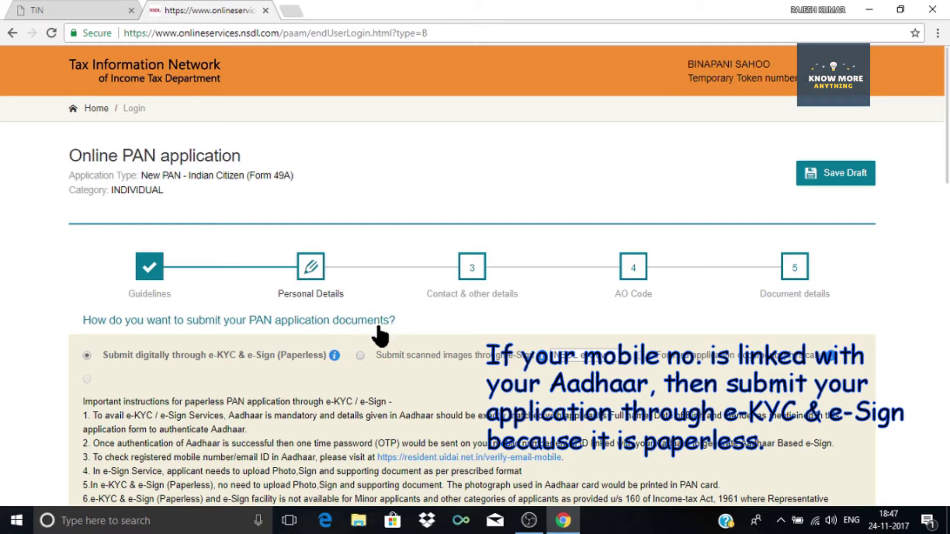
{"action": "left_click", "coordinate": [352, 391]}
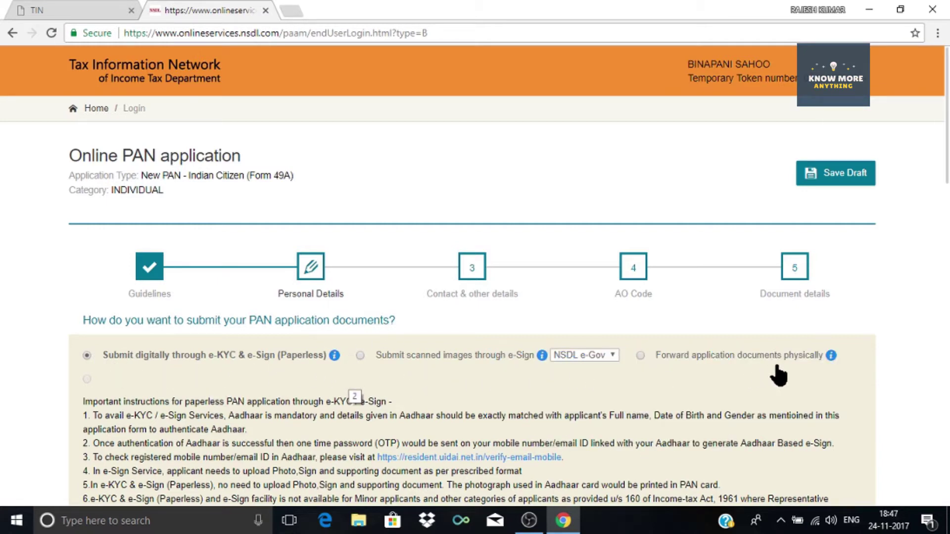
{"action": "left_click", "coordinate": [305, 387]}
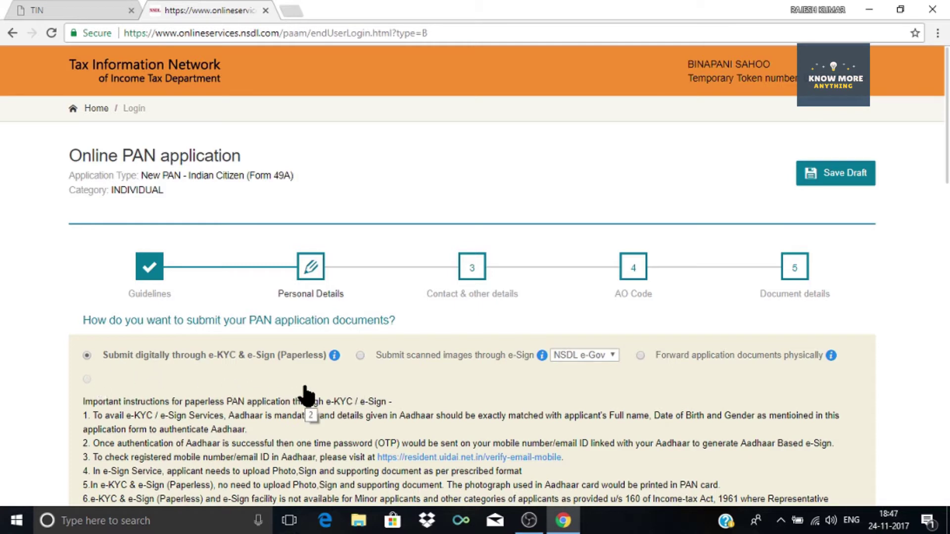
{"action": "scroll", "coordinate": [305, 395], "scroll_direction": "down", "scroll_amount": 4}
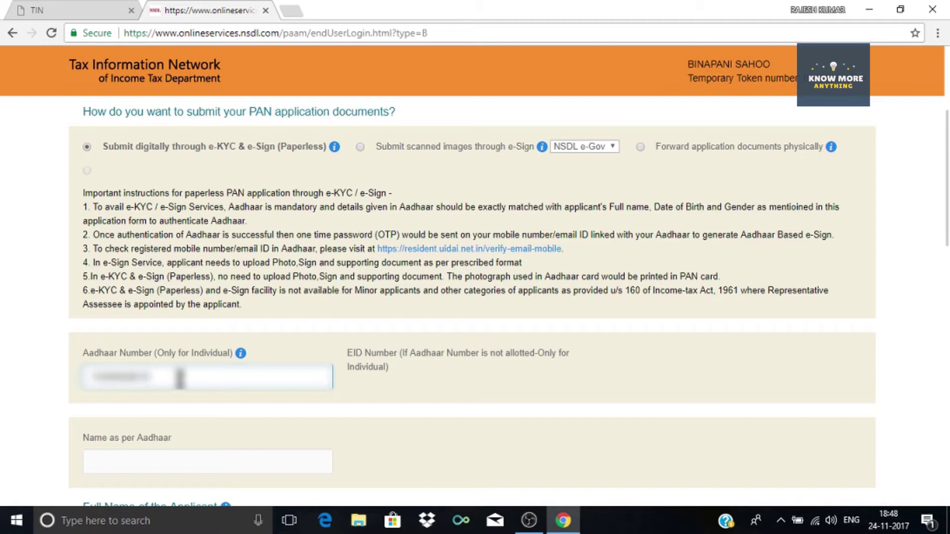
{"action": "scroll", "coordinate": [448, 401], "scroll_direction": "down", "scroll_amount": 7}
Choose Female in the Gender (Only for individual) dropdown
{"action": "left_click", "coordinate": [447, 394]}
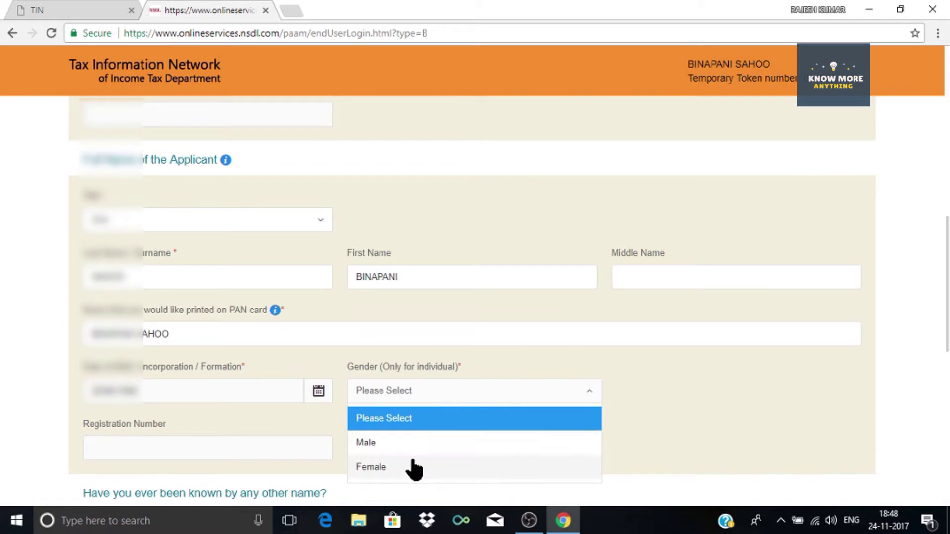
{"action": "left_click", "coordinate": [394, 468]}
{"action": "scroll", "coordinate": [440, 327], "scroll_direction": "down", "scroll_amount": 1}
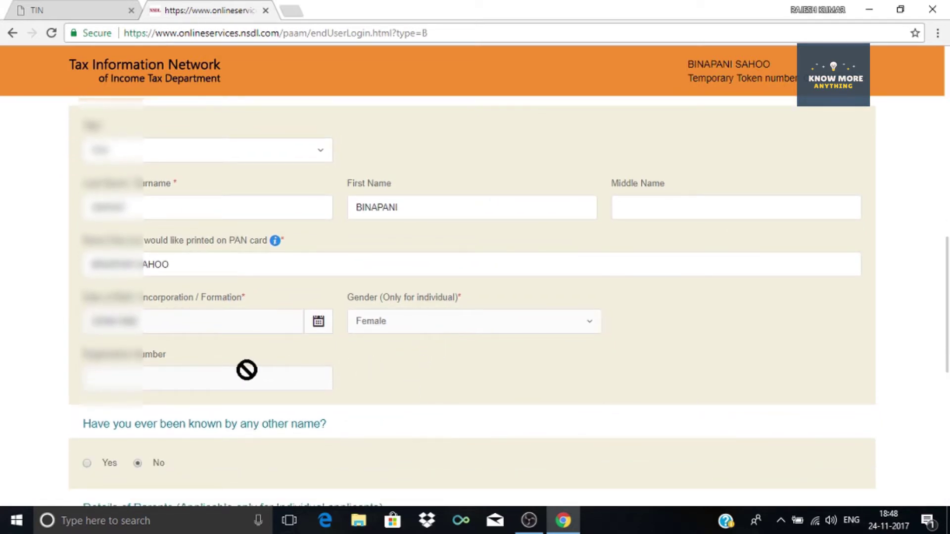
{"action": "scroll", "coordinate": [505, 364], "scroll_direction": "down", "scroll_amount": 5}
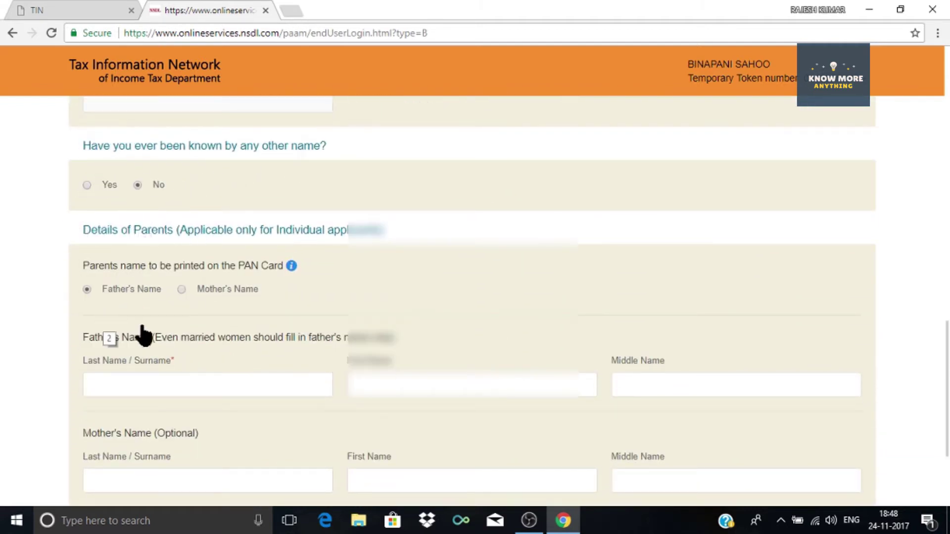
Enter the father's surname and first name, then advance to Contact & other details
{"action": "left_click", "coordinate": [163, 385]}
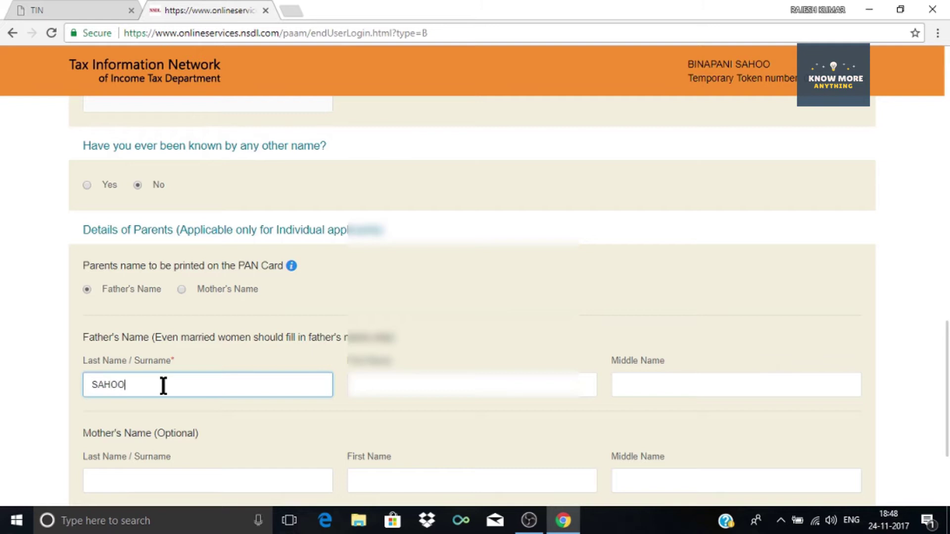
{"action": "key", "text": "Tab"}
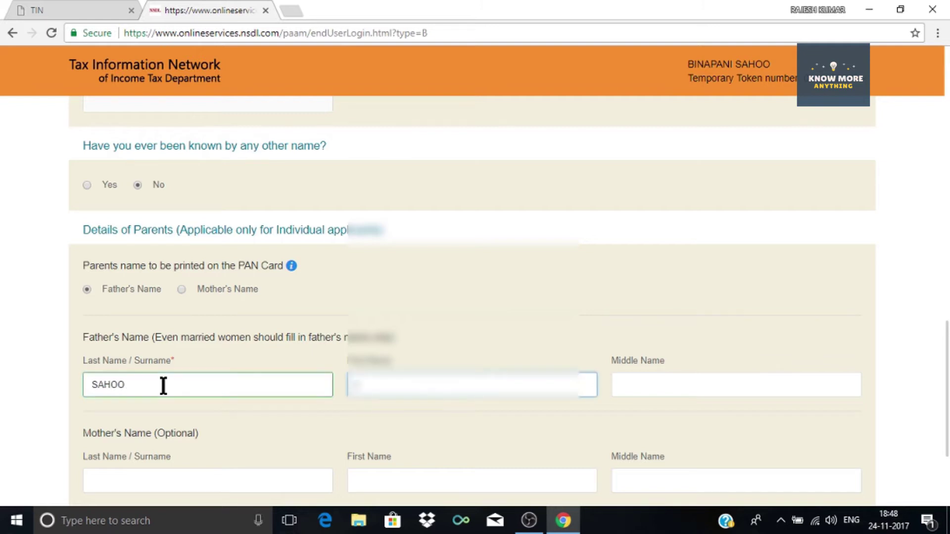
{"action": "type", "text": "Rabindranath"}
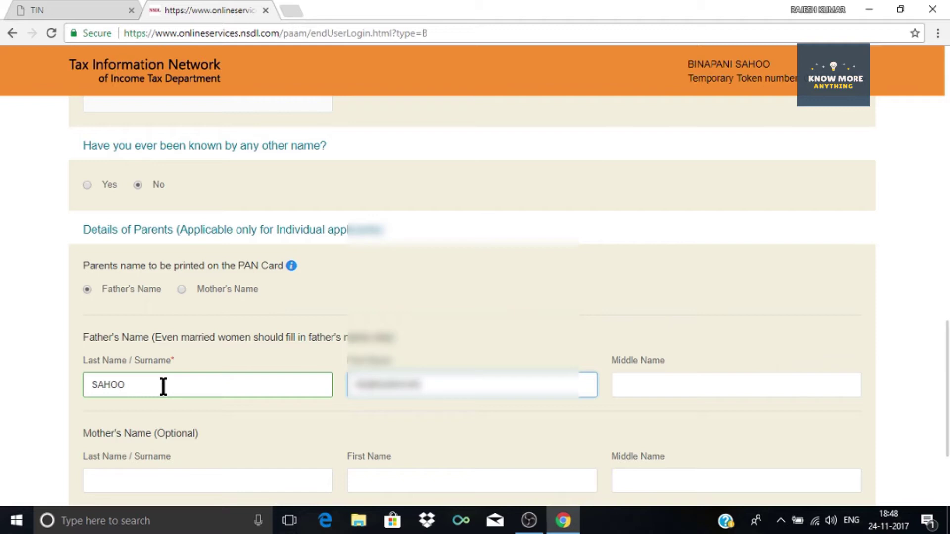
{"action": "scroll", "coordinate": [164, 386], "scroll_direction": "down", "scroll_amount": 3}
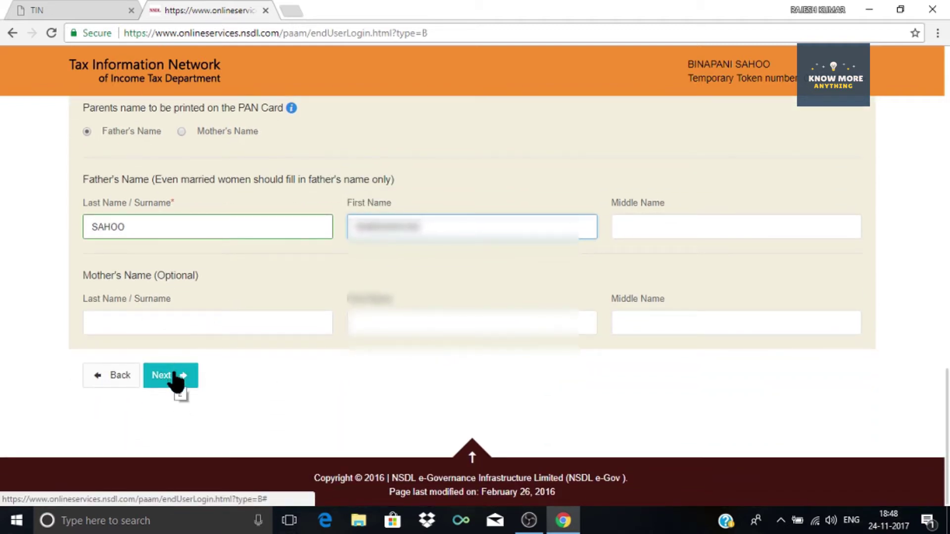
{"action": "left_click", "coordinate": [176, 382]}
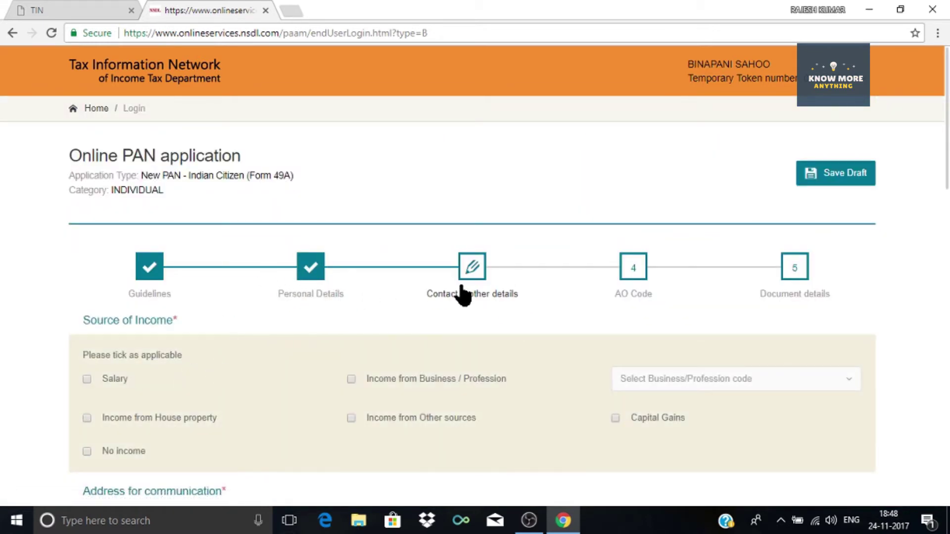
Declare No income as the applicant's source of income
{"action": "scroll", "coordinate": [195, 395], "scroll_direction": "down", "scroll_amount": 1}
{"action": "scroll", "coordinate": [196, 395], "scroll_direction": "down", "scroll_amount": 1}
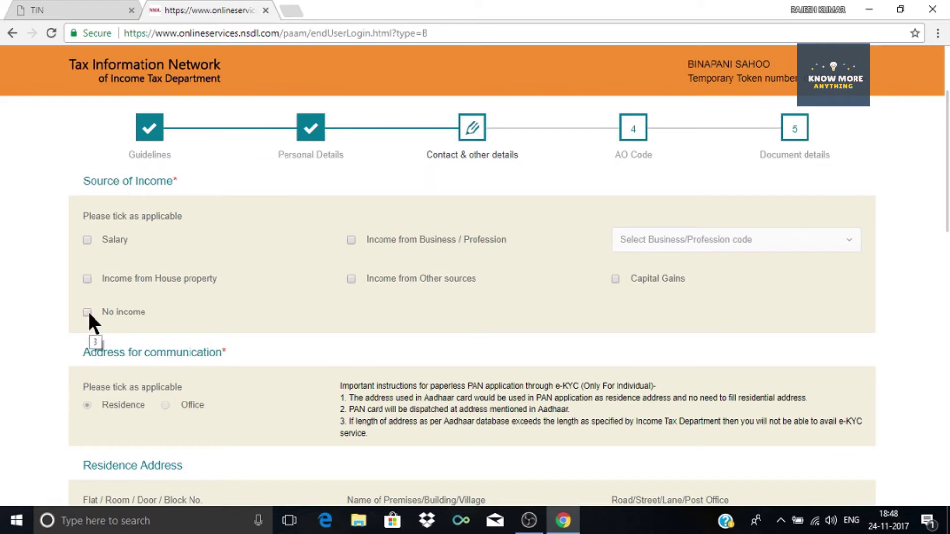
{"action": "left_click", "coordinate": [87, 312]}
Set the country code to INDIA (91) and advance to the AO Code step
{"action": "scroll", "coordinate": [272, 325], "scroll_direction": "down", "scroll_amount": 3}
{"action": "scroll", "coordinate": [267, 306], "scroll_direction": "down", "scroll_amount": 2}
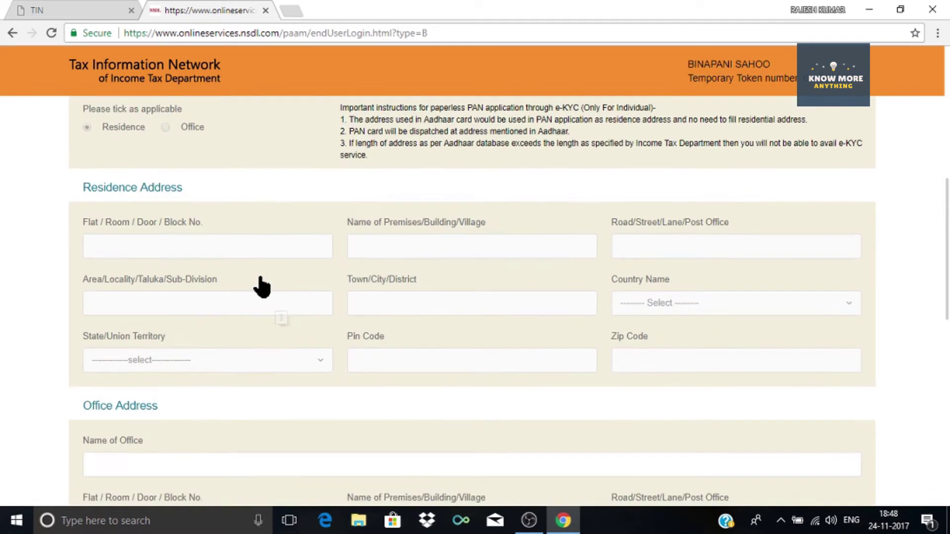
{"action": "scroll", "coordinate": [208, 346], "scroll_direction": "down", "scroll_amount": 3}
{"action": "scroll", "coordinate": [187, 335], "scroll_direction": "down", "scroll_amount": 3}
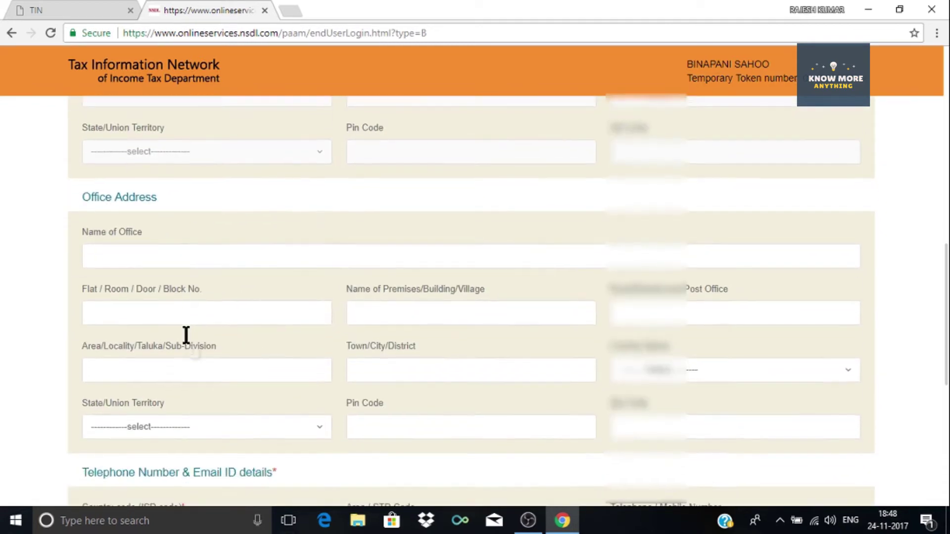
{"action": "scroll", "coordinate": [363, 282], "scroll_direction": "down", "scroll_amount": 3}
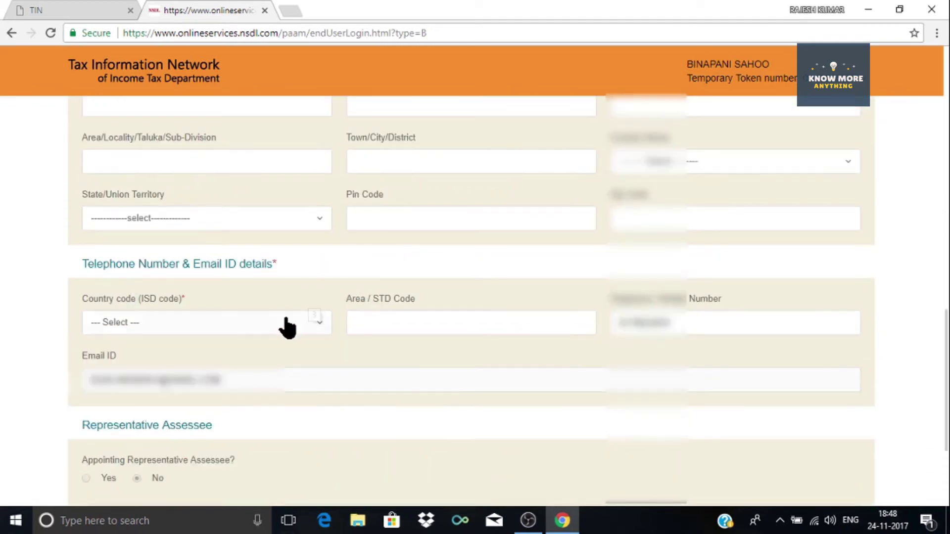
{"action": "left_click", "coordinate": [316, 332]}
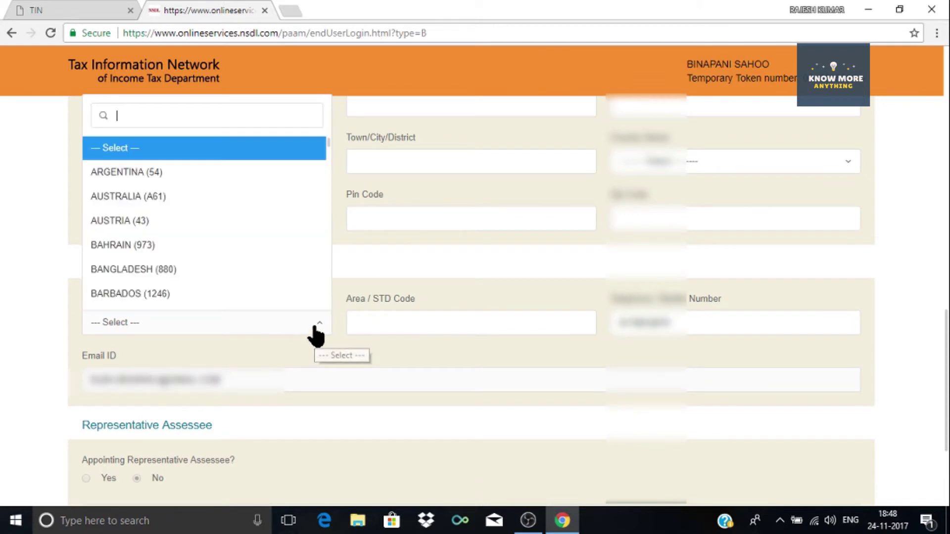
{"action": "type", "text": "in"}
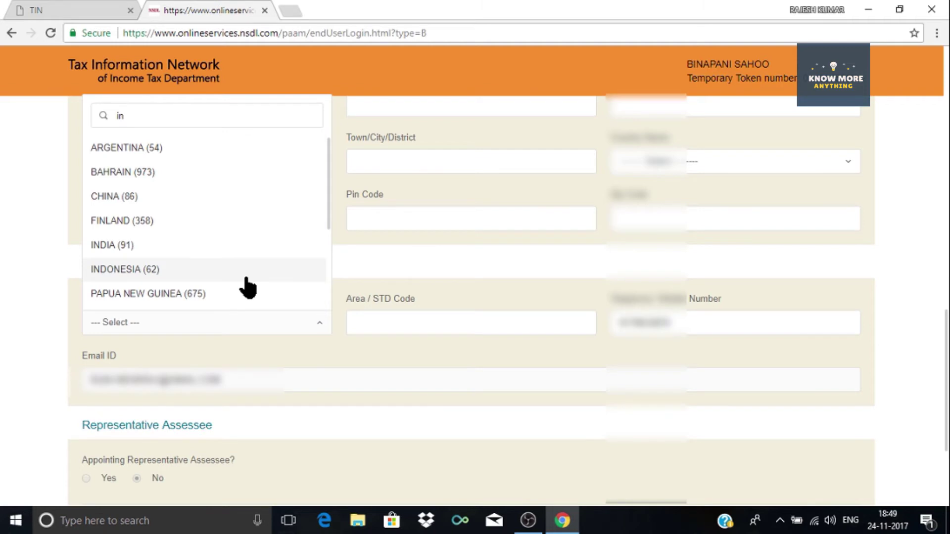
{"action": "left_click", "coordinate": [176, 247]}
{"action": "scroll", "coordinate": [523, 367], "scroll_direction": "down", "scroll_amount": 3}
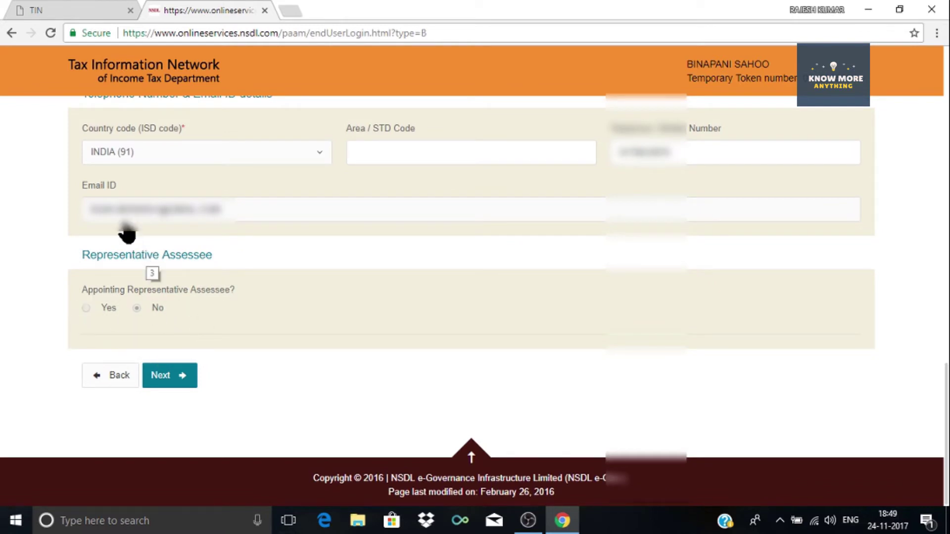
{"action": "left_click", "coordinate": [170, 376]}
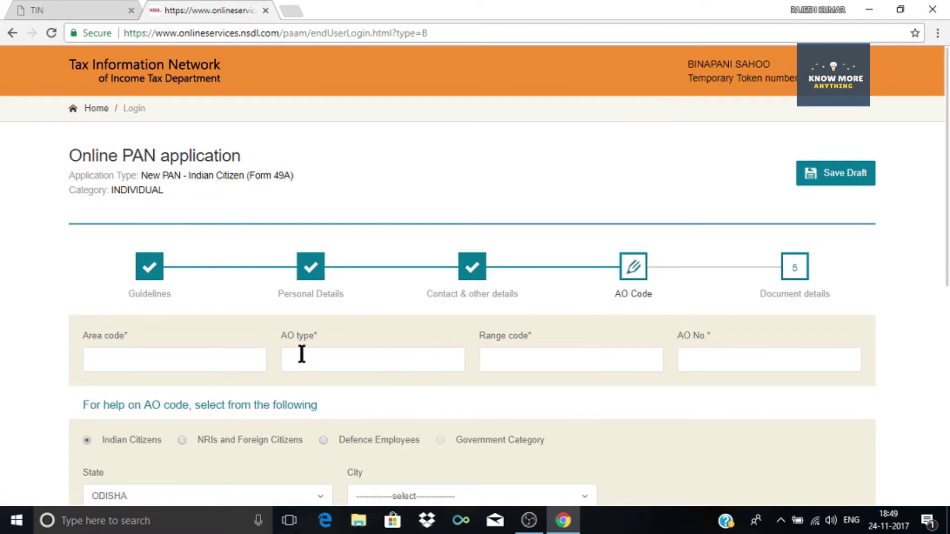
Set the AO search state to ODISHA and city to DHENKANAL
{"action": "left_click", "coordinate": [125, 359]}
{"action": "scroll", "coordinate": [126, 364], "scroll_direction": "down", "scroll_amount": 3}
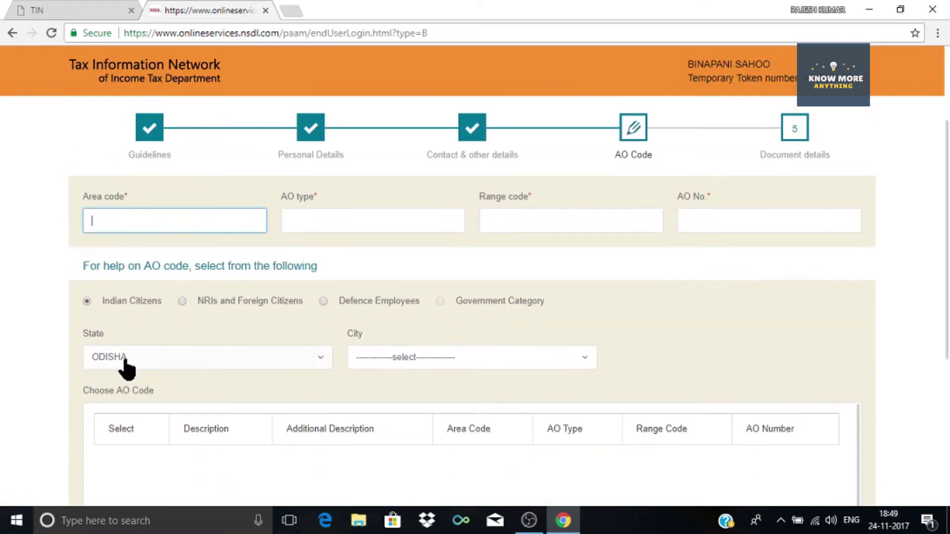
{"action": "scroll", "coordinate": [129, 361], "scroll_direction": "down", "scroll_amount": 3}
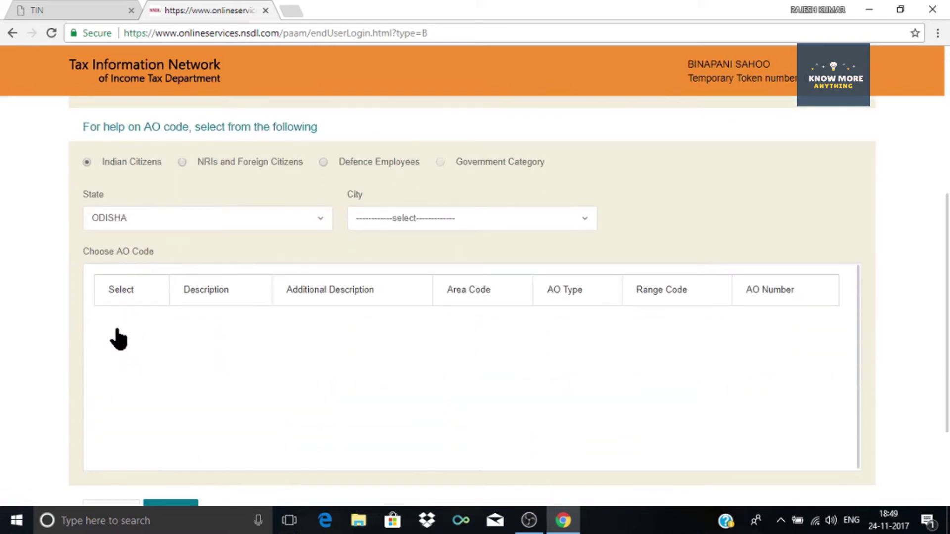
{"action": "left_click", "coordinate": [211, 225]}
{"action": "left_click", "coordinate": [184, 312]}
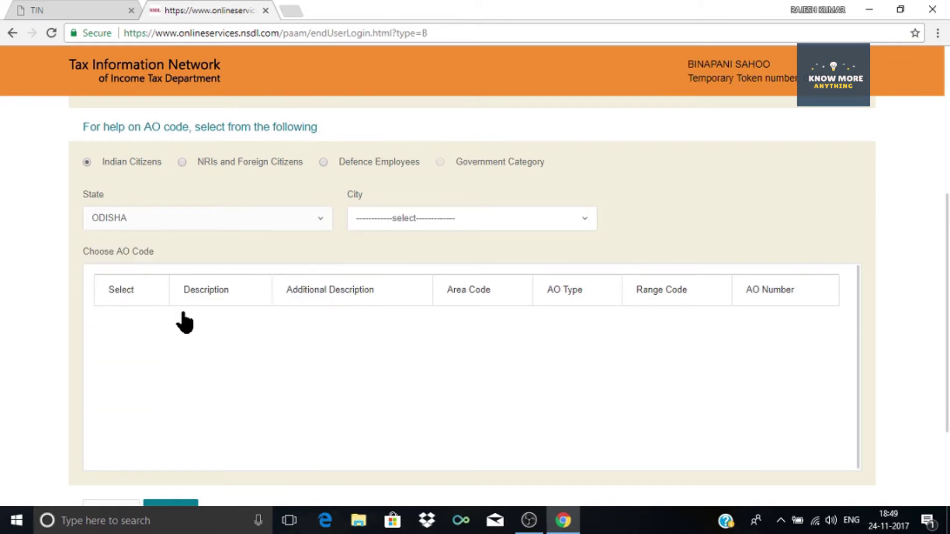
{"action": "left_click", "coordinate": [396, 220]}
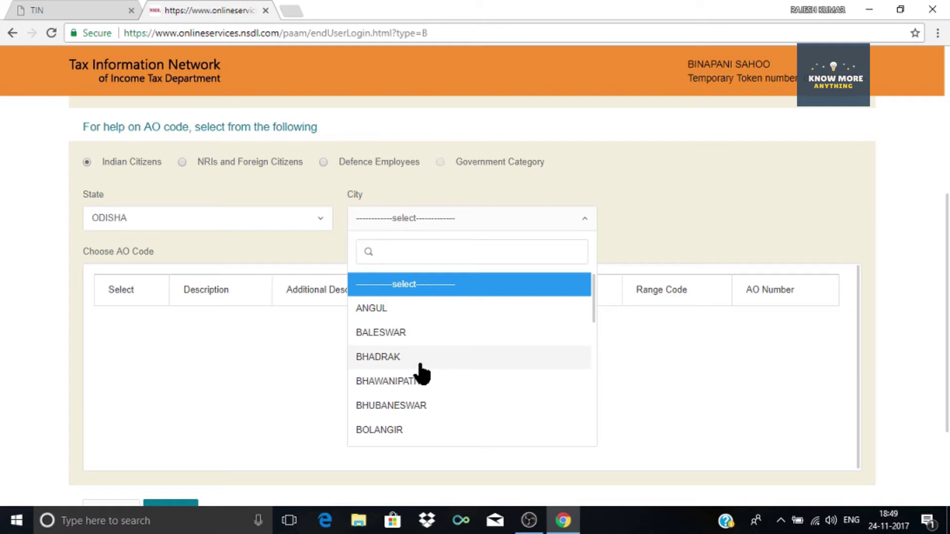
{"action": "type", "text": "d"}
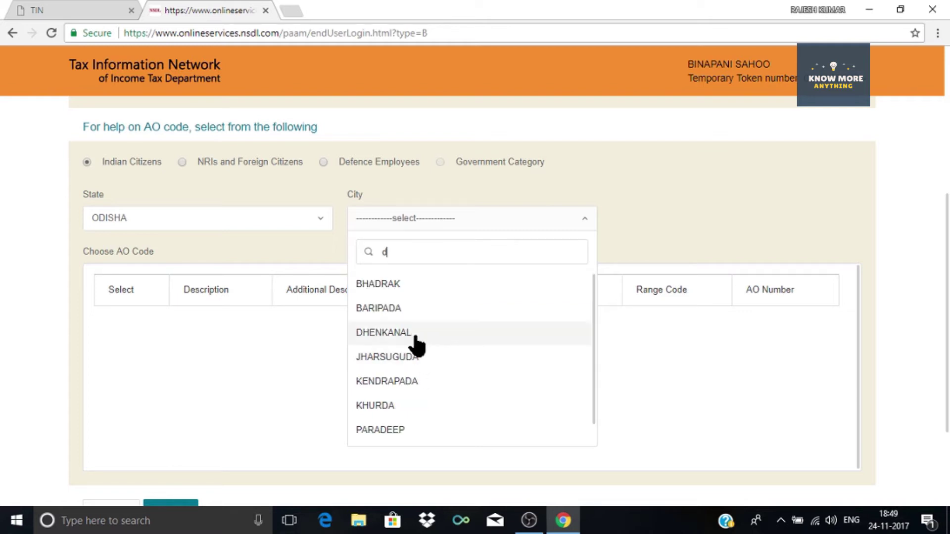
{"action": "left_click", "coordinate": [415, 336]}
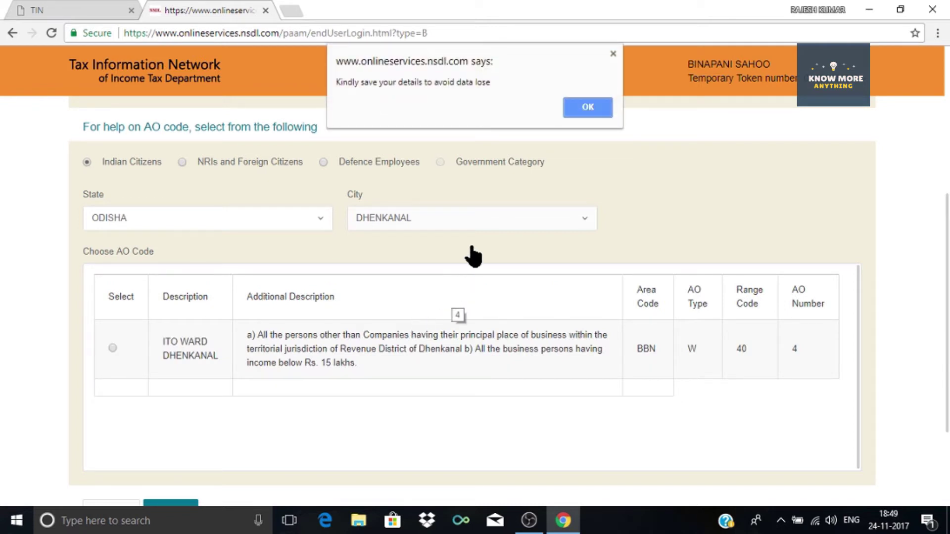
Select the ITO WARD DHENKANAL AO code and continue to Document details
{"action": "left_click", "coordinate": [578, 106]}
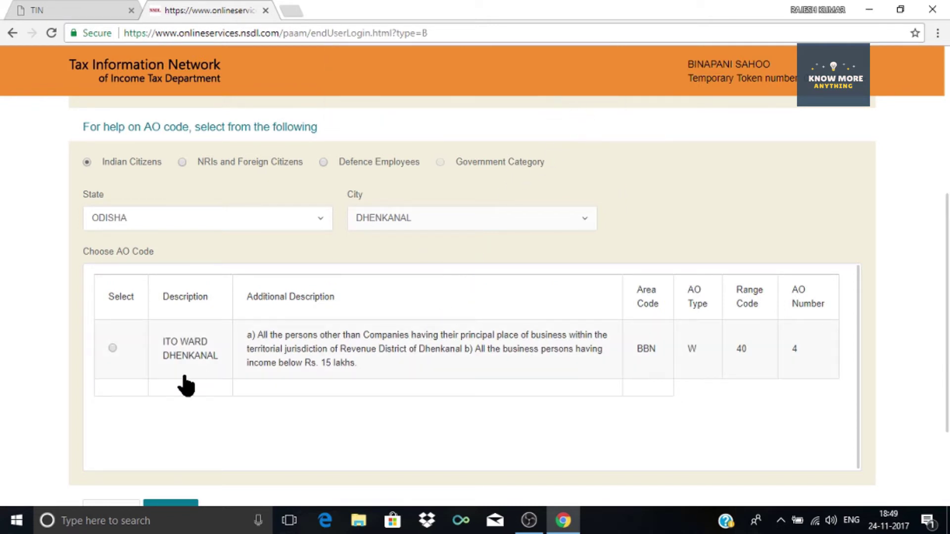
{"action": "left_click", "coordinate": [113, 348]}
{"action": "scroll", "coordinate": [356, 448], "scroll_direction": "down", "scroll_amount": 3}
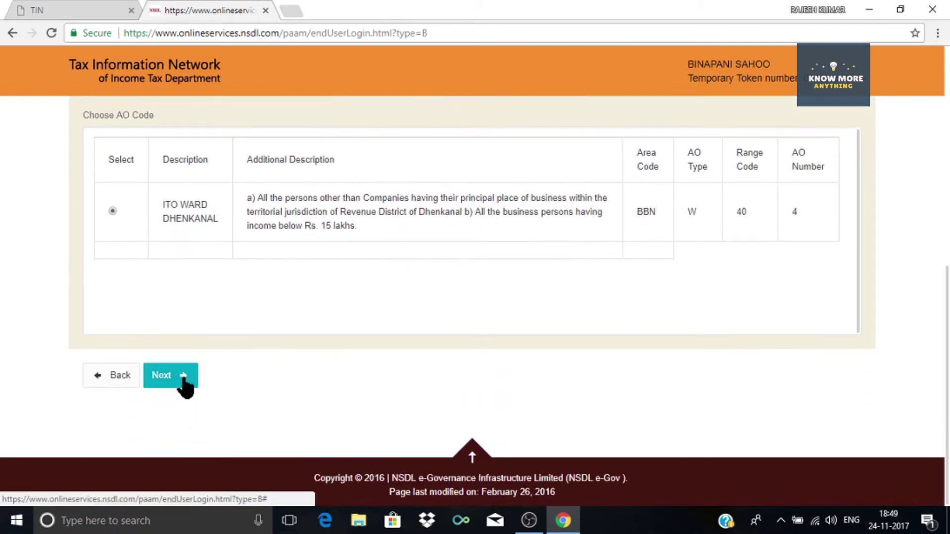
{"action": "left_click", "coordinate": [182, 377]}
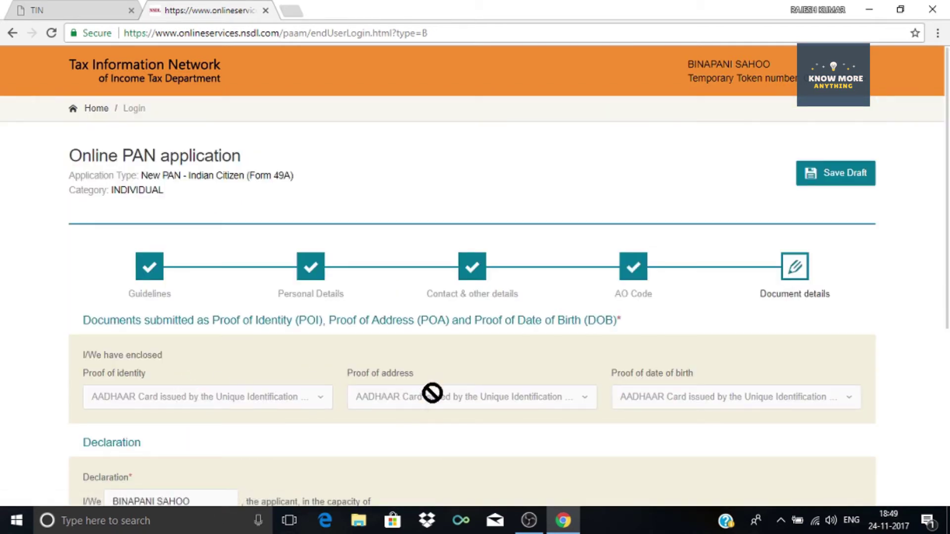
Declare as Himself/Herself with place DHENKANAL and submit Form 49A
{"action": "scroll", "coordinate": [671, 352], "scroll_direction": "down", "scroll_amount": 3}
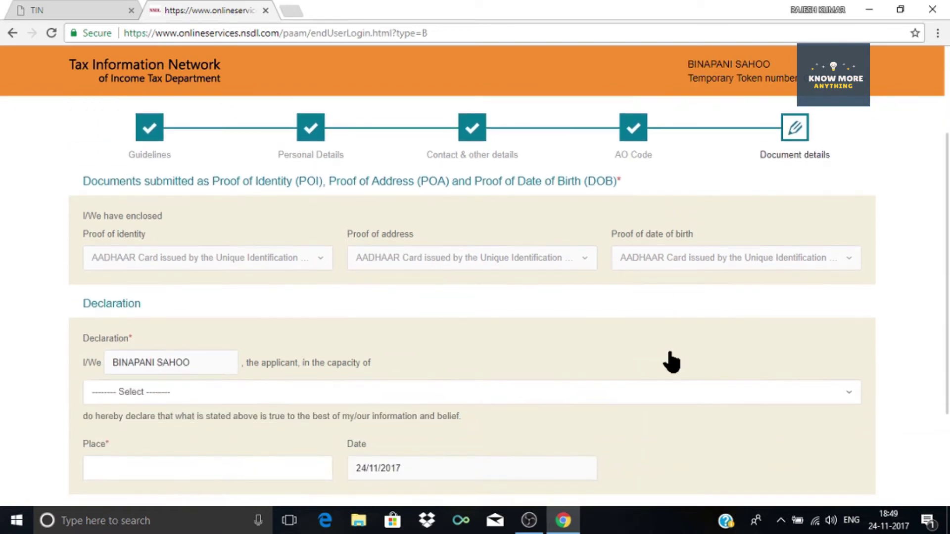
{"action": "scroll", "coordinate": [538, 283], "scroll_direction": "down", "scroll_amount": 3}
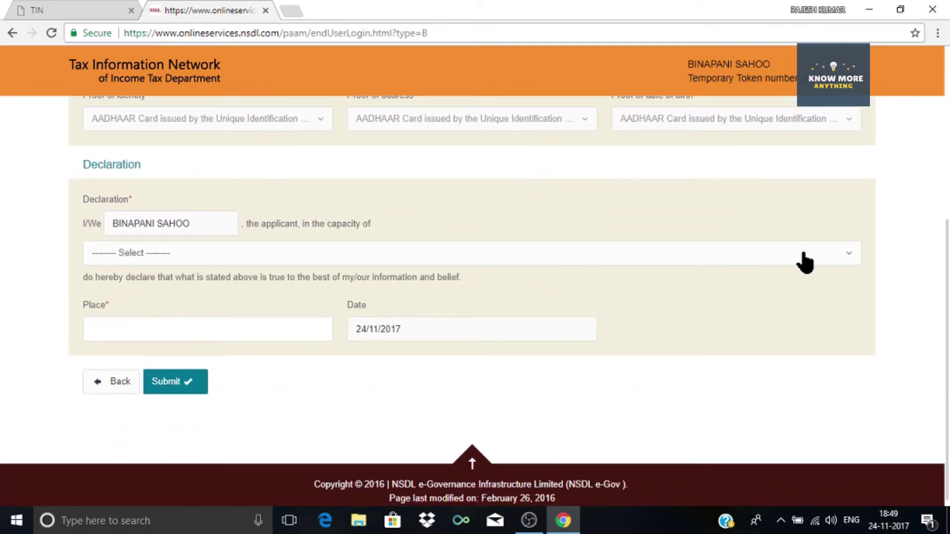
{"action": "left_click", "coordinate": [804, 261]}
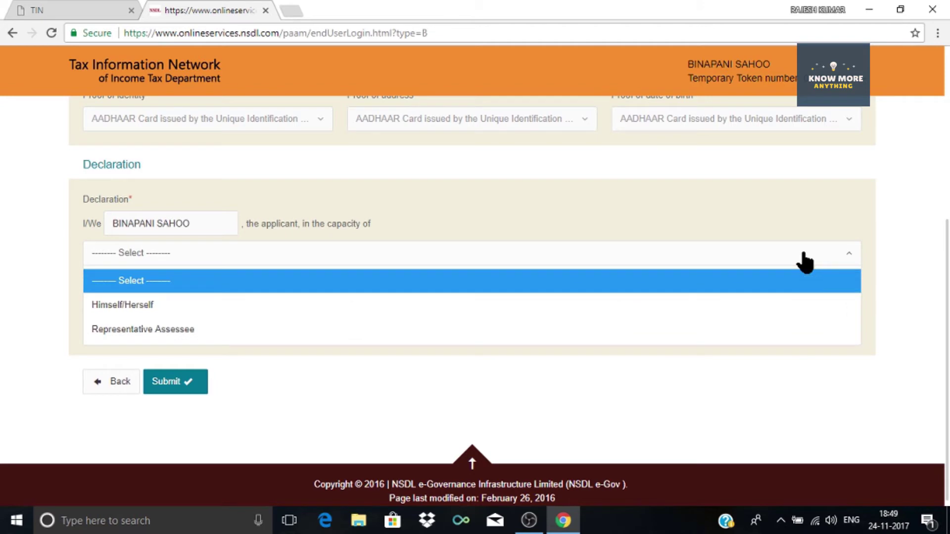
{"action": "left_click", "coordinate": [151, 305]}
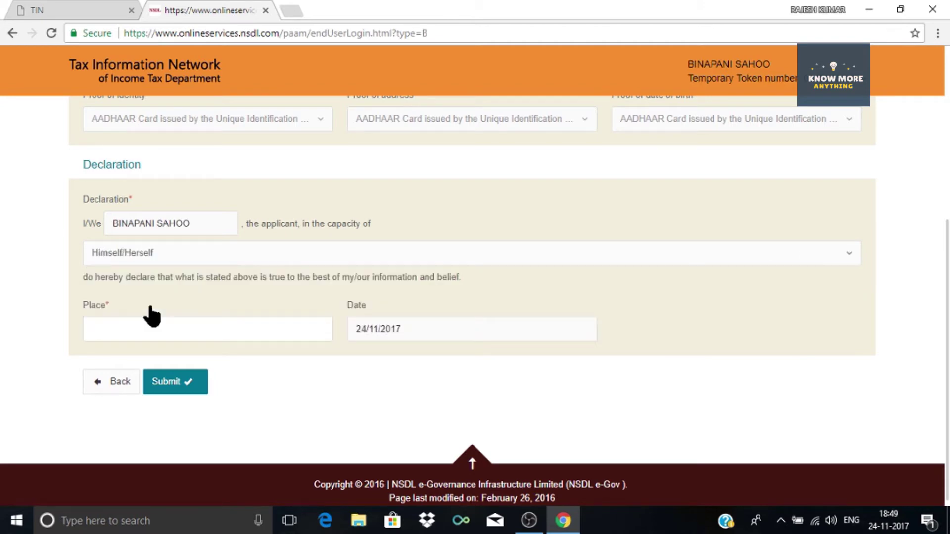
{"action": "left_click", "coordinate": [189, 327]}
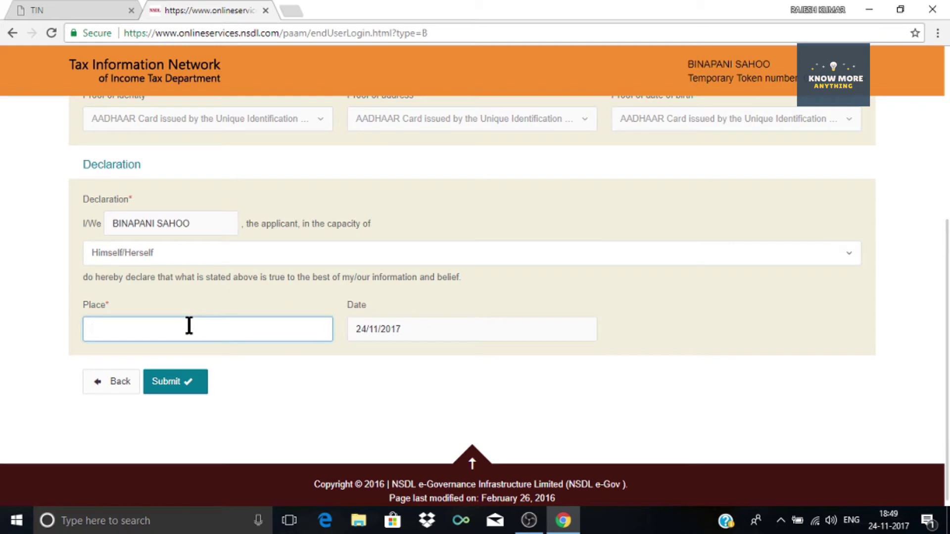
{"action": "type", "text": "DHENKANAL"}
{"action": "left_click", "coordinate": [181, 382]}
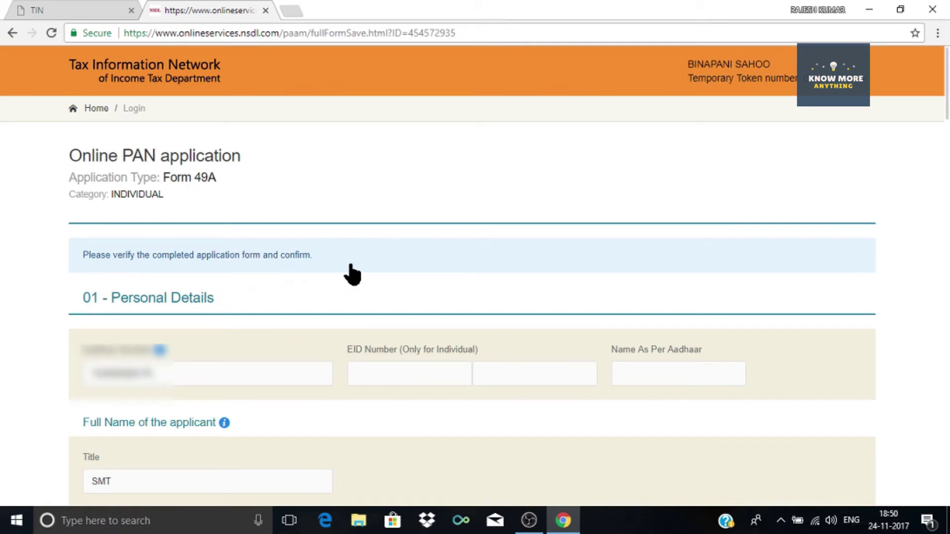
Check every section of the Form 49A verification page, then confirm it to reach Mode of payment
{"action": "scroll", "coordinate": [431, 292], "scroll_direction": "down", "scroll_amount": 15}
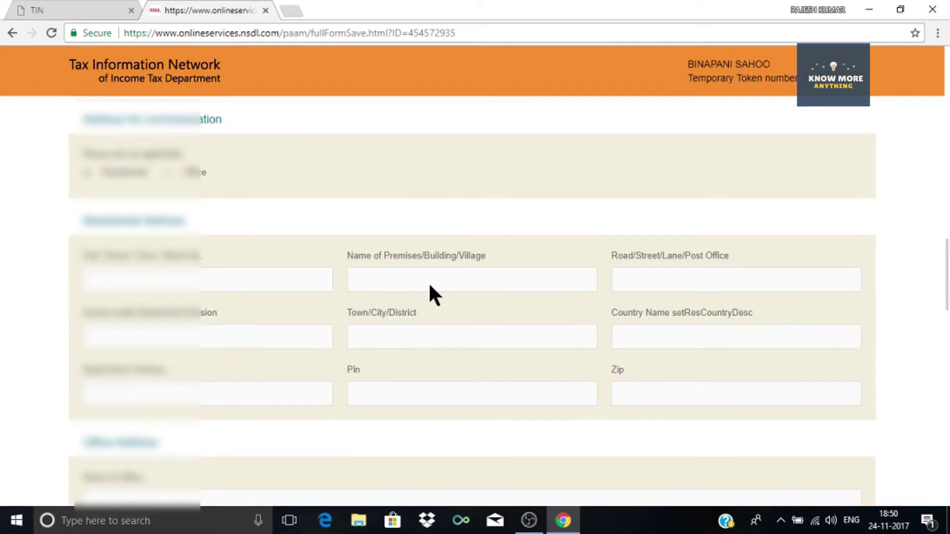
{"action": "scroll", "coordinate": [430, 287], "scroll_direction": "down", "scroll_amount": 3}
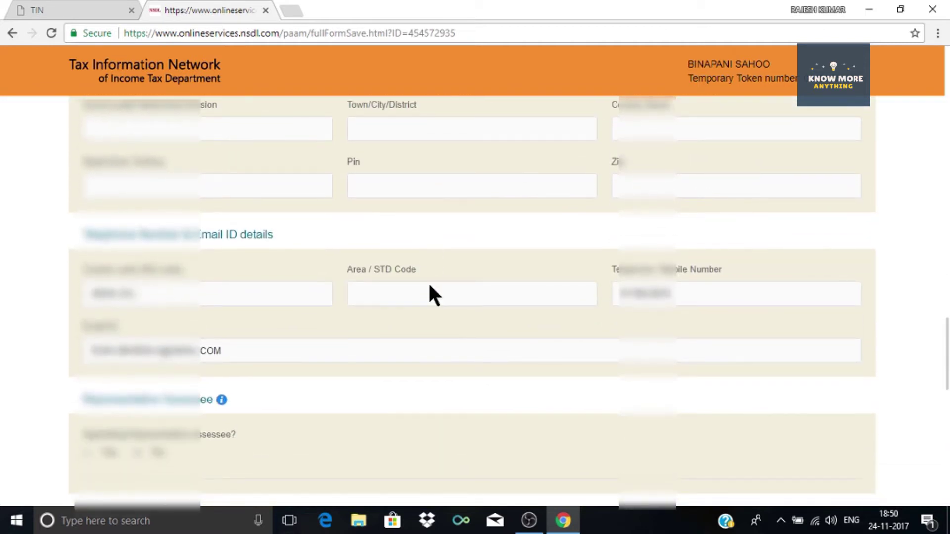
{"action": "scroll", "coordinate": [430, 287], "scroll_direction": "down", "scroll_amount": 4}
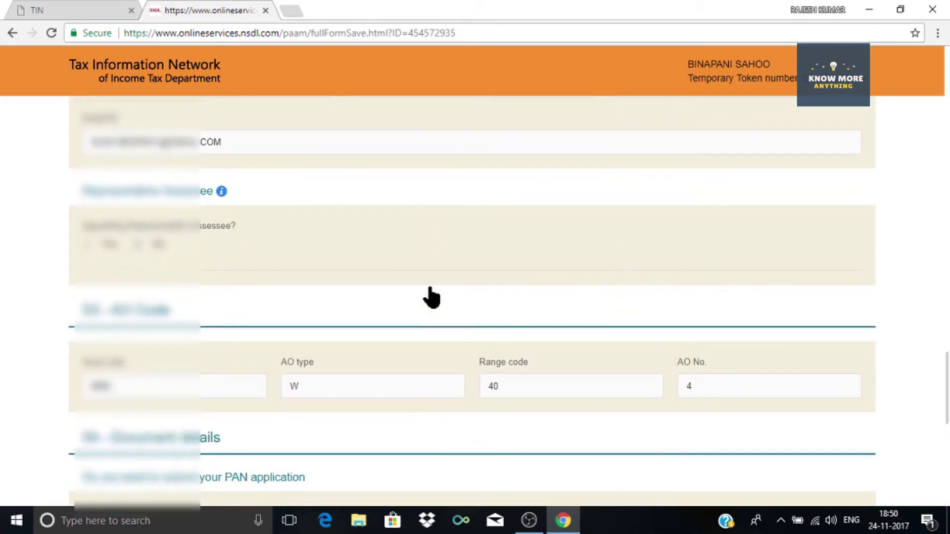
{"action": "scroll", "coordinate": [431, 297], "scroll_direction": "down", "scroll_amount": 1}
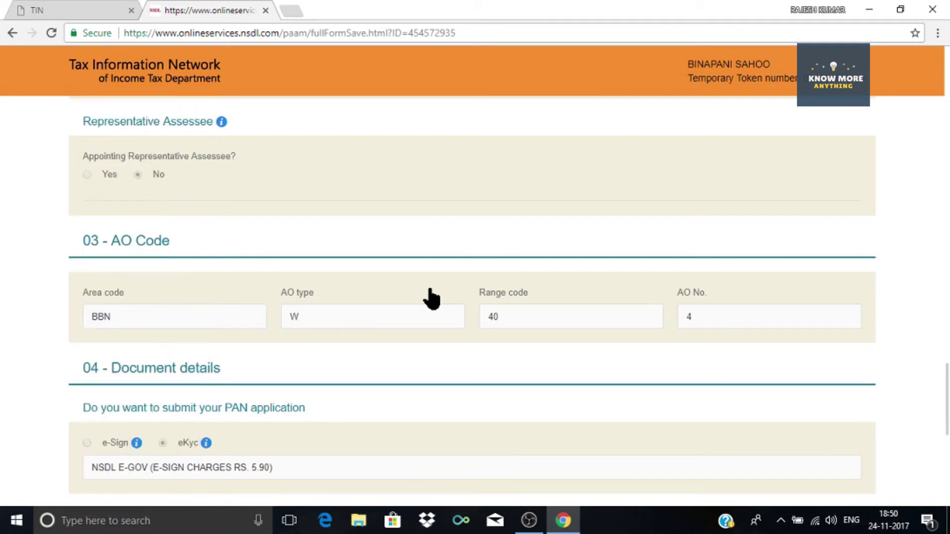
{"action": "scroll", "coordinate": [431, 298], "scroll_direction": "down", "scroll_amount": 3}
{"action": "scroll", "coordinate": [431, 298], "scroll_direction": "up", "scroll_amount": 1}
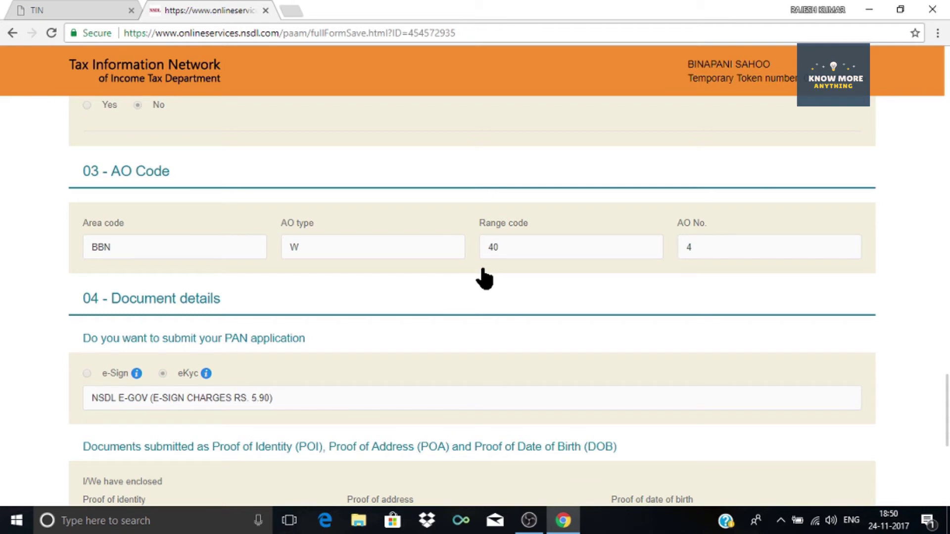
{"action": "scroll", "coordinate": [482, 278], "scroll_direction": "down", "scroll_amount": 3}
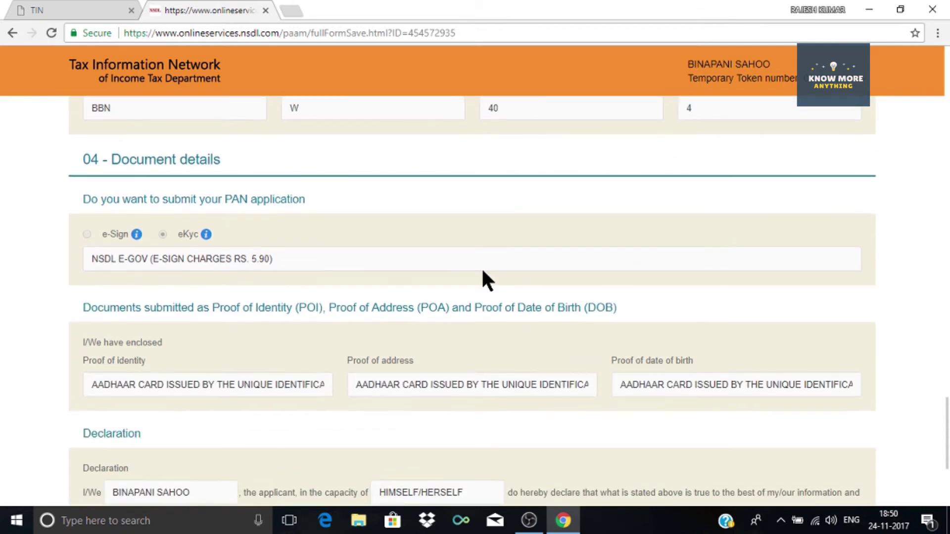
{"action": "scroll", "coordinate": [462, 282], "scroll_direction": "down", "scroll_amount": 1}
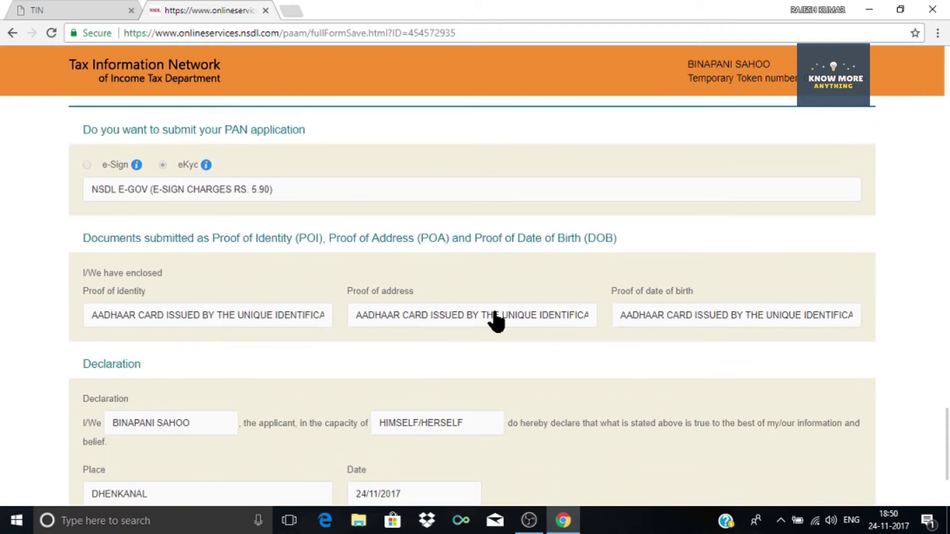
{"action": "scroll", "coordinate": [504, 320], "scroll_direction": "down", "scroll_amount": 1}
{"action": "scroll", "coordinate": [505, 331], "scroll_direction": "down", "scroll_amount": 1}
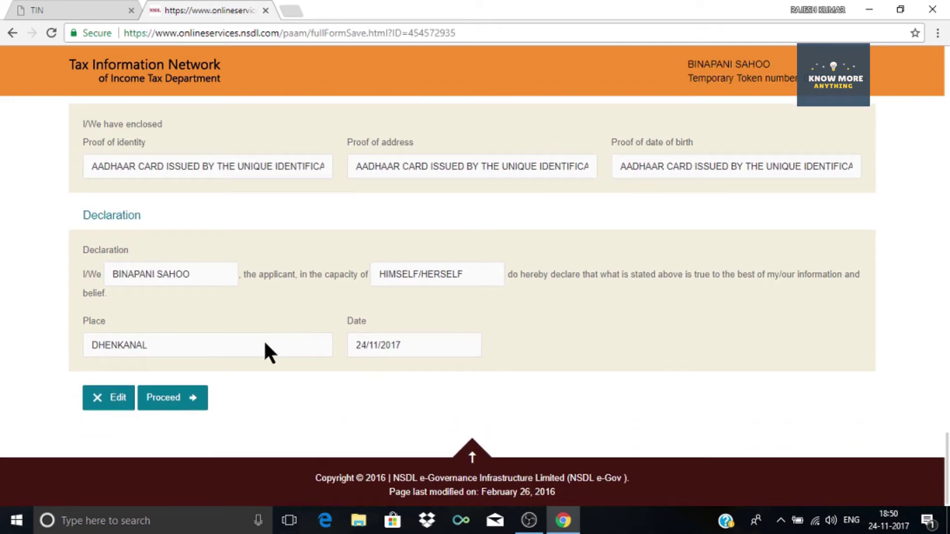
{"action": "left_click", "coordinate": [159, 400]}
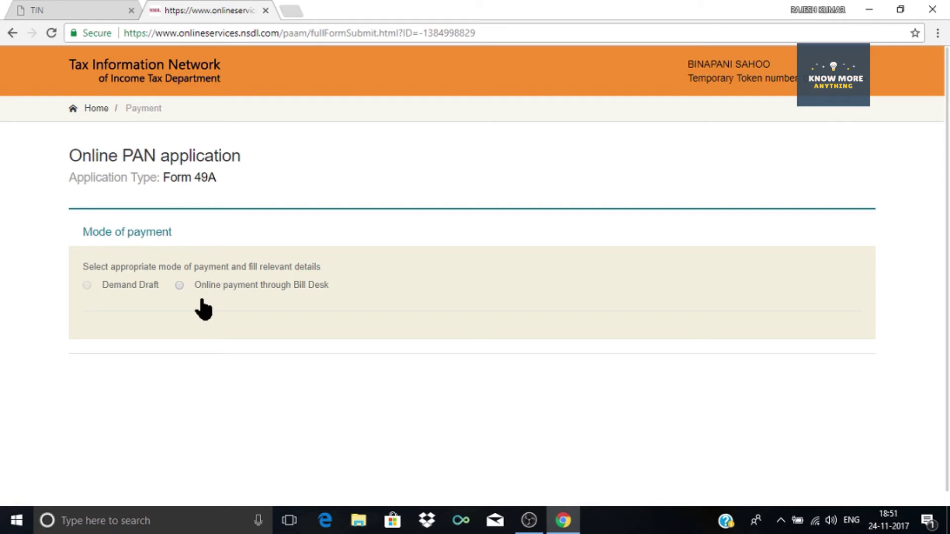
Choose online payment through BillDesk as the payment mode
{"action": "left_click", "coordinate": [179, 285]}
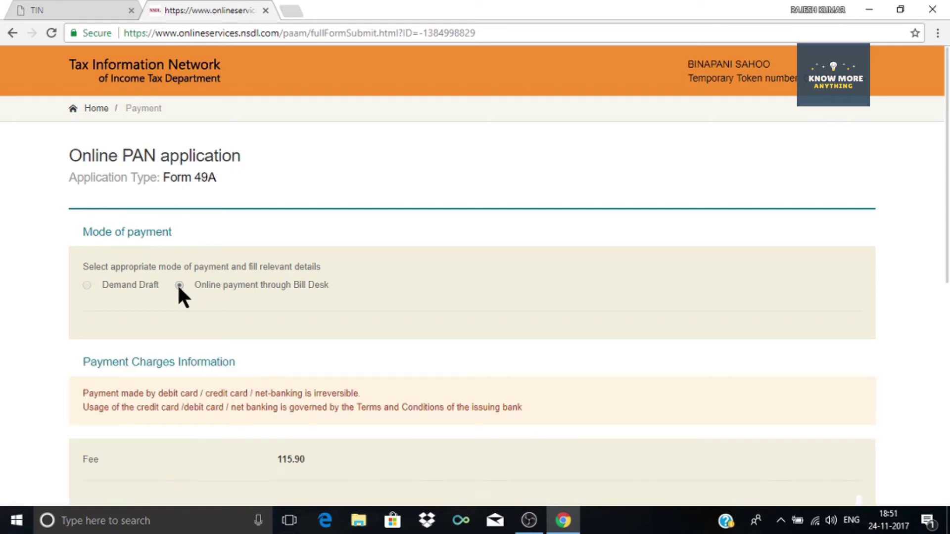
{"action": "scroll", "coordinate": [530, 297], "scroll_direction": "down", "scroll_amount": 4}
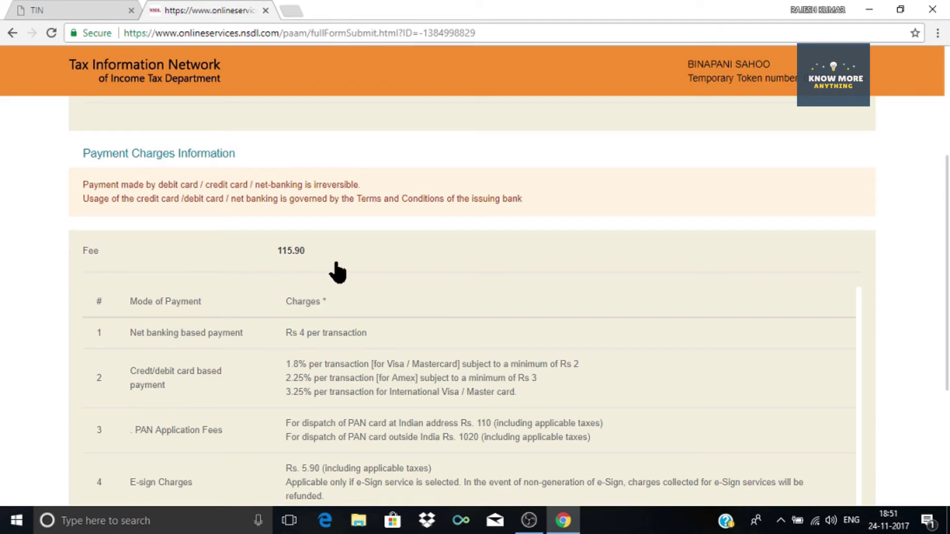
{"action": "scroll", "coordinate": [299, 273], "scroll_direction": "down", "scroll_amount": 1}
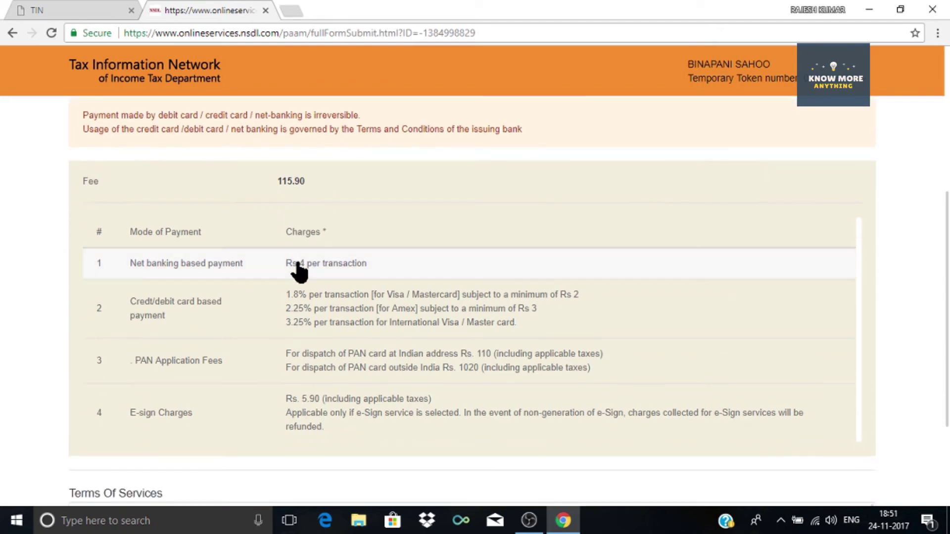
{"action": "scroll", "coordinate": [298, 287], "scroll_direction": "down", "scroll_amount": 3}
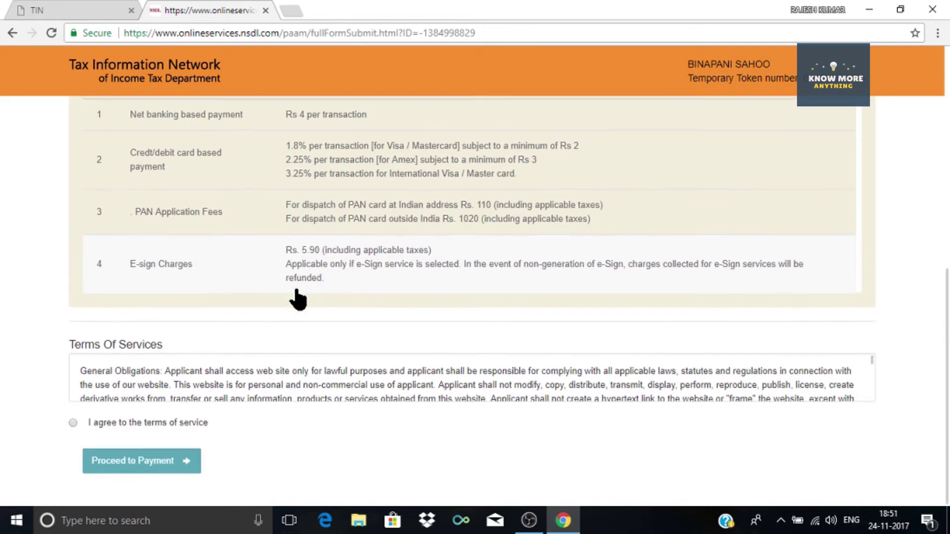
Accept the terms of service and confirm the 115.90 fee payment
{"action": "left_click", "coordinate": [72, 422]}
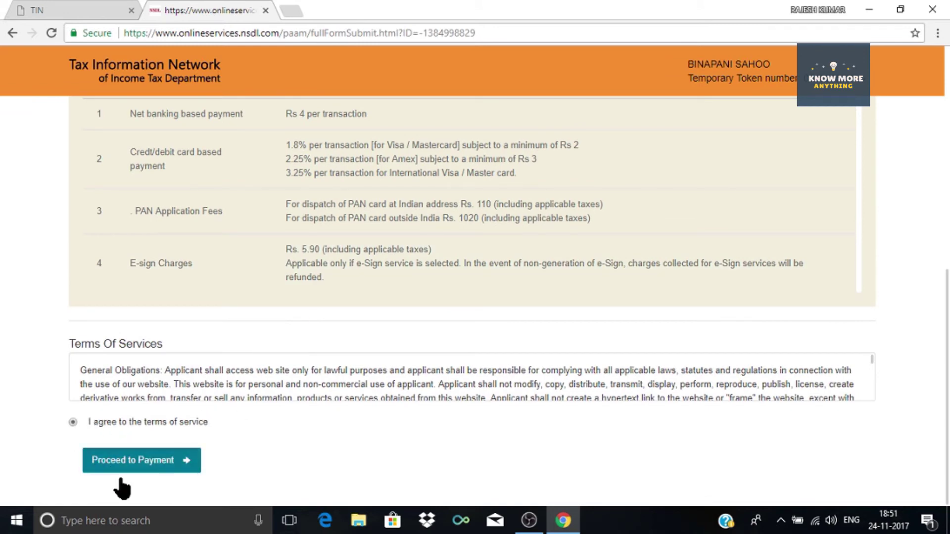
{"action": "left_click", "coordinate": [122, 469]}
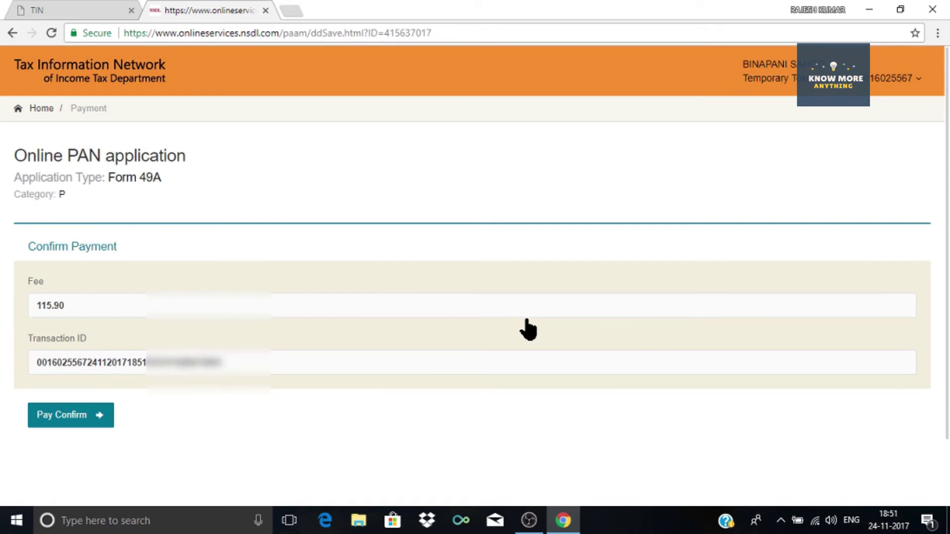
{"action": "scroll", "coordinate": [528, 330], "scroll_direction": "down", "scroll_amount": 2}
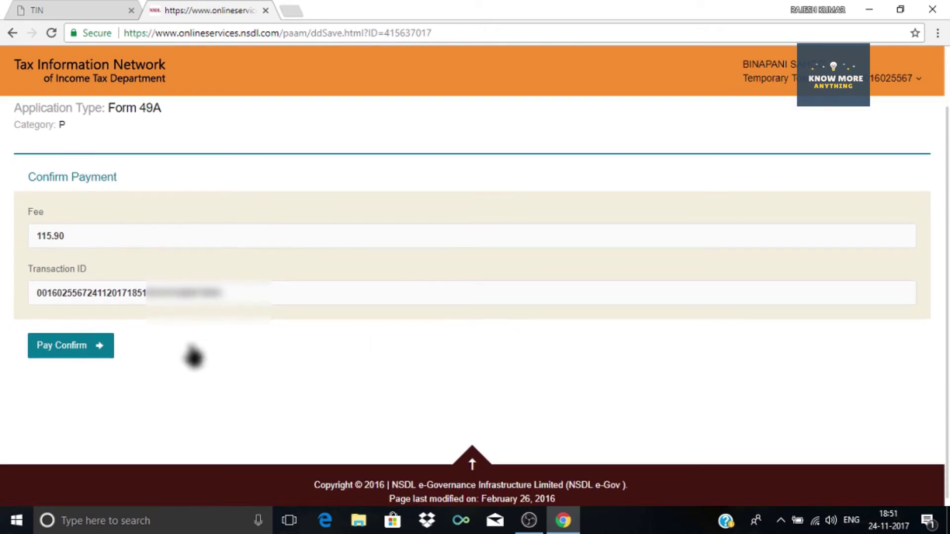
{"action": "left_click", "coordinate": [73, 347]}
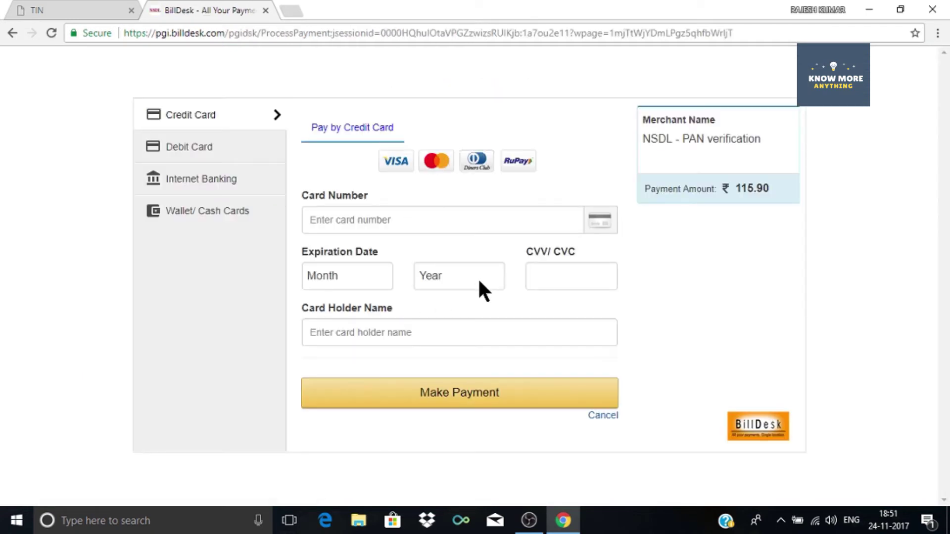
Pay the 115.90 fee via Wallet/Cash Cards using Airtel Money and send the request
{"action": "left_click", "coordinate": [214, 227]}
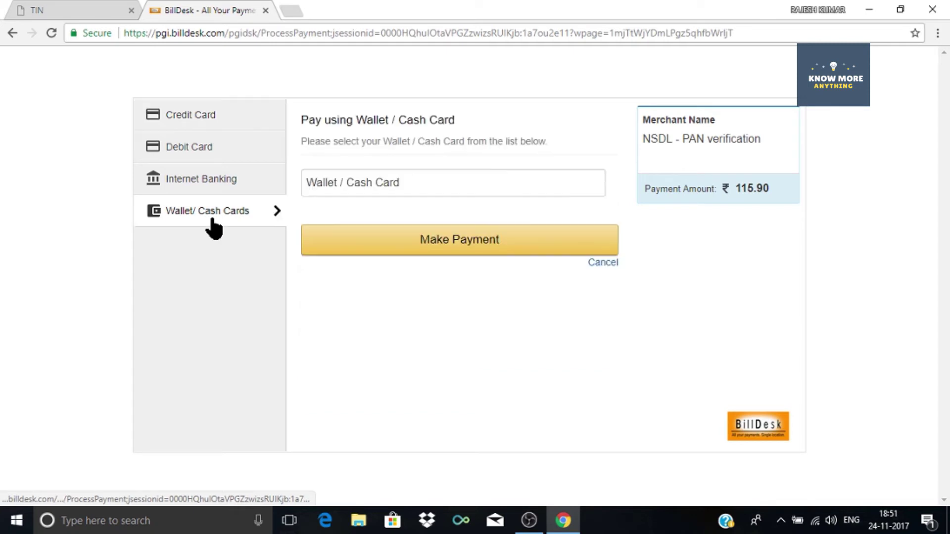
{"action": "left_click", "coordinate": [411, 182]}
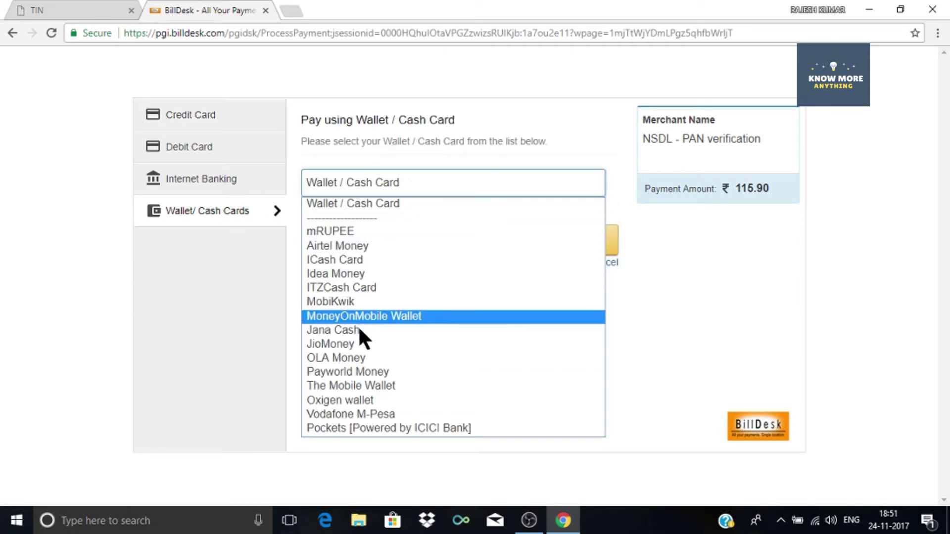
{"action": "left_click", "coordinate": [356, 249]}
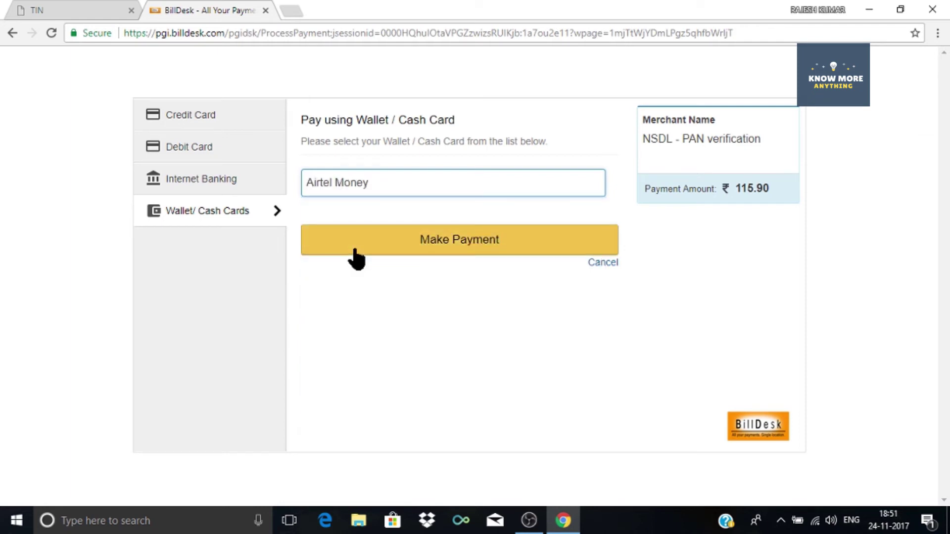
{"action": "left_click", "coordinate": [470, 238]}
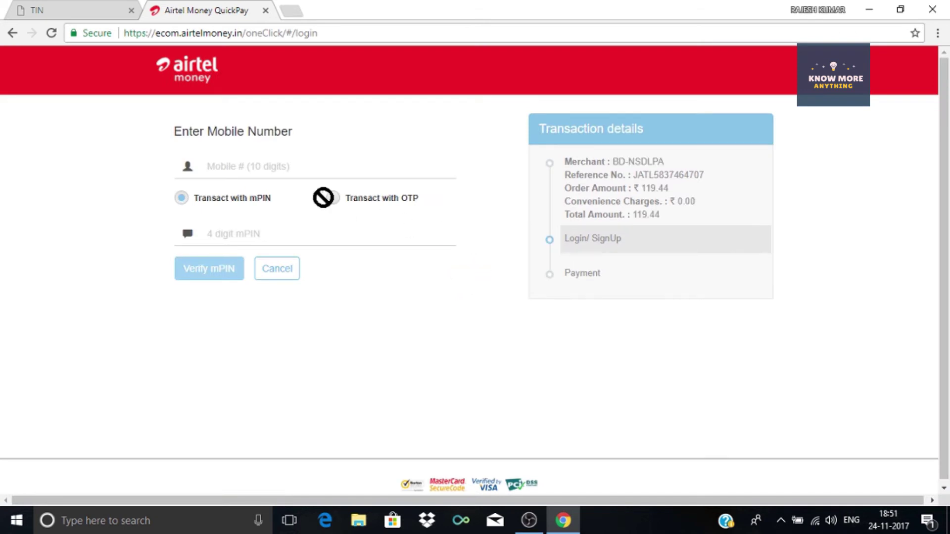
Log into Airtel Money with the wallet's mobile number and 4-digit mPIN
{"action": "left_click", "coordinate": [231, 172]}
{"action": "key", "text": "ctrl+v"}
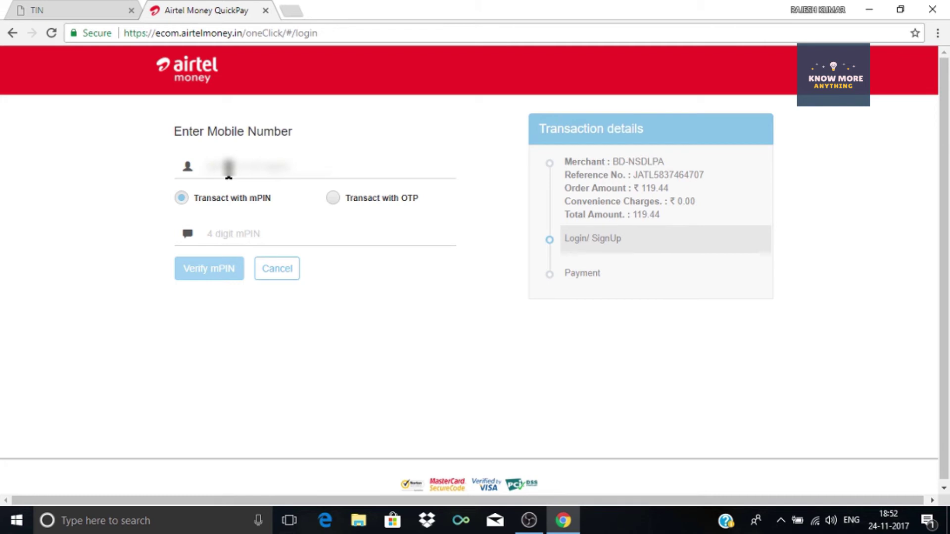
{"action": "key", "text": "ctrl+a"}
{"action": "type", "text": "98765"}
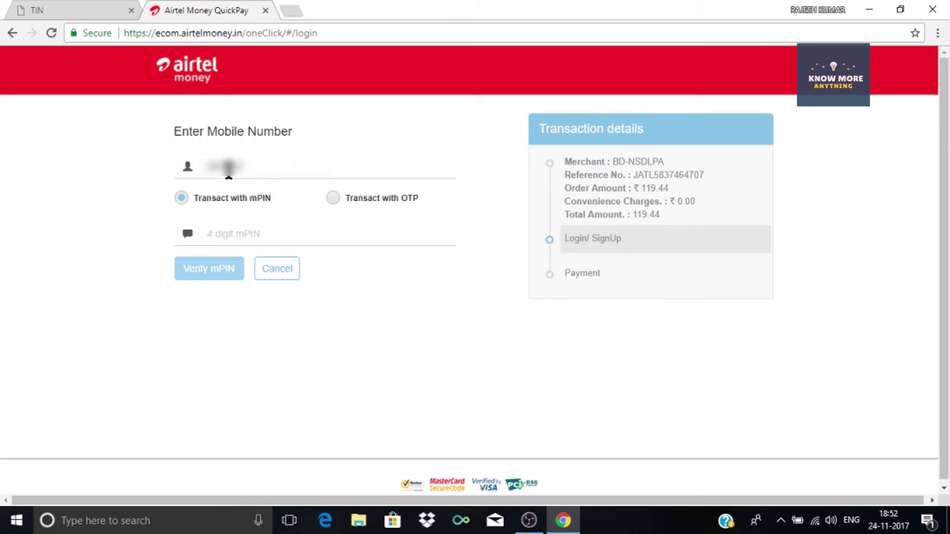
{"action": "type", "text": "432"}
{"action": "left_click", "coordinate": [249, 232]}
{"action": "type", "text": "••••"}
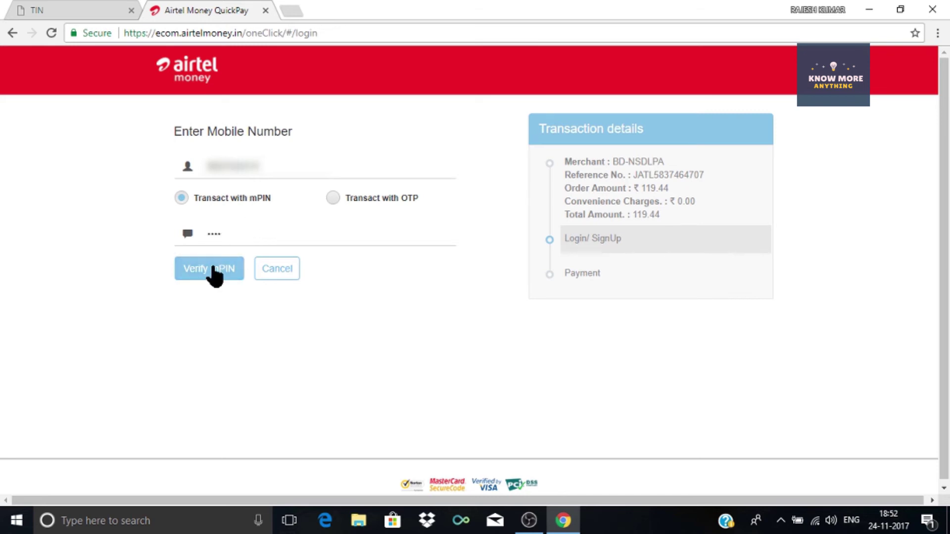
{"action": "left_click", "coordinate": [213, 268]}
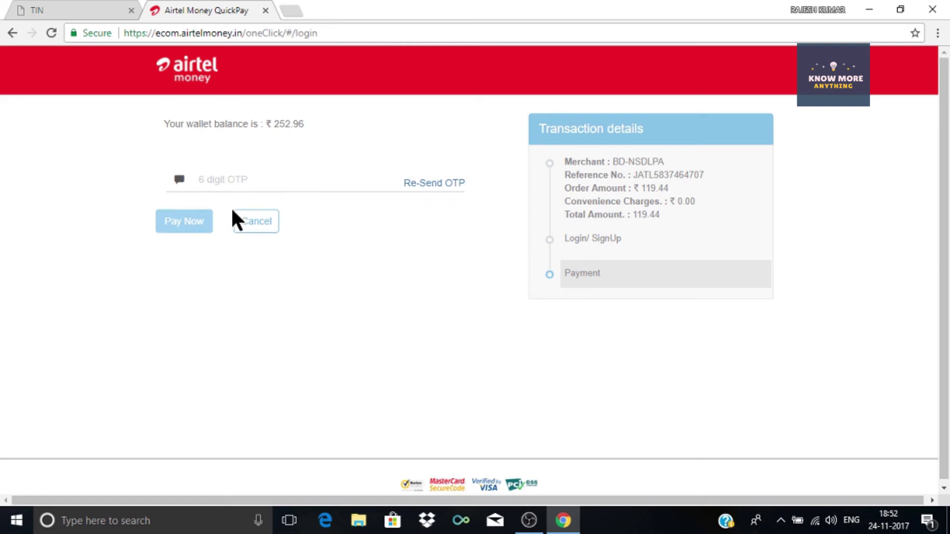
Enter the payment OTP and pay the 119.44 from the wallet
{"action": "left_click", "coordinate": [220, 186]}
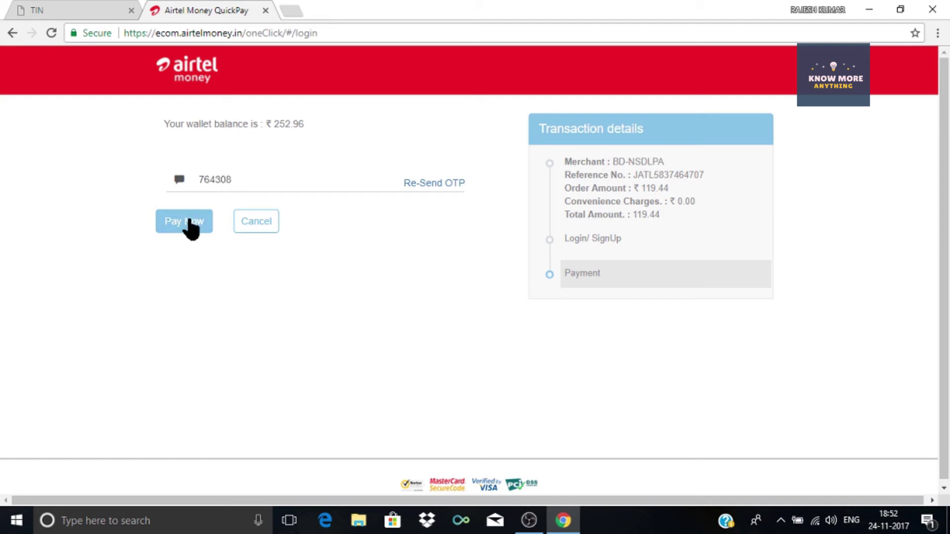
{"action": "left_click", "coordinate": [190, 221]}
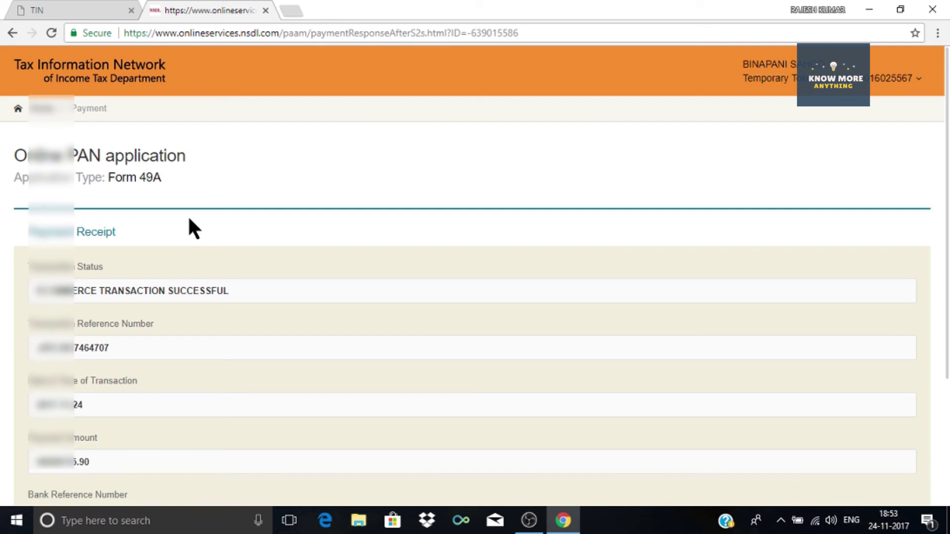
Continue past the payment receipt, tick the Aadhaar consent declaration and authenticate
{"action": "scroll", "coordinate": [189, 225], "scroll_direction": "down", "scroll_amount": 3}
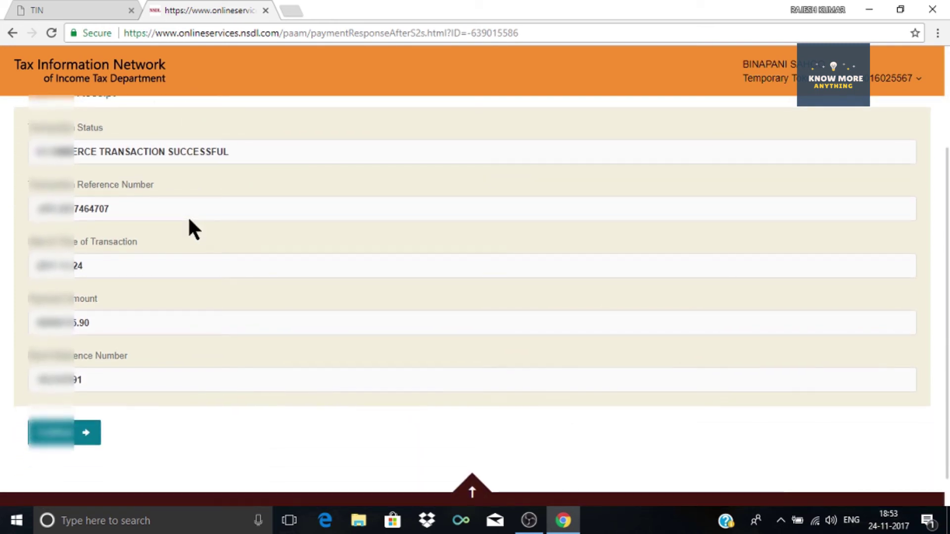
{"action": "left_click", "coordinate": [62, 439]}
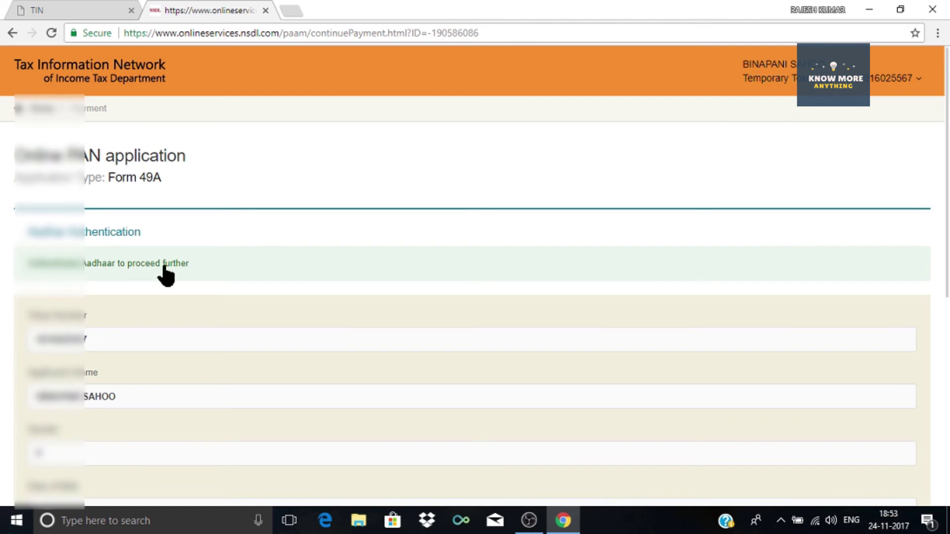
{"action": "scroll", "coordinate": [161, 306], "scroll_direction": "down", "scroll_amount": 9}
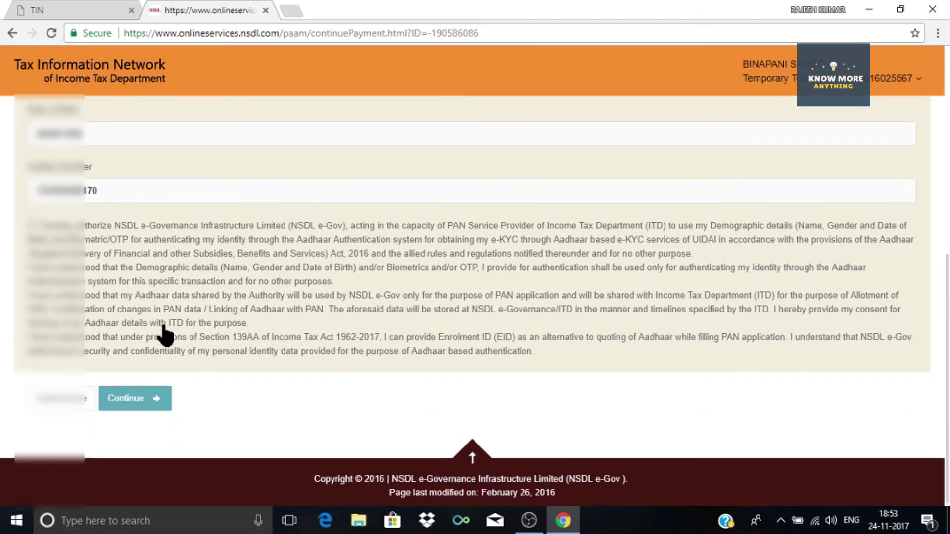
{"action": "left_click", "coordinate": [32, 223]}
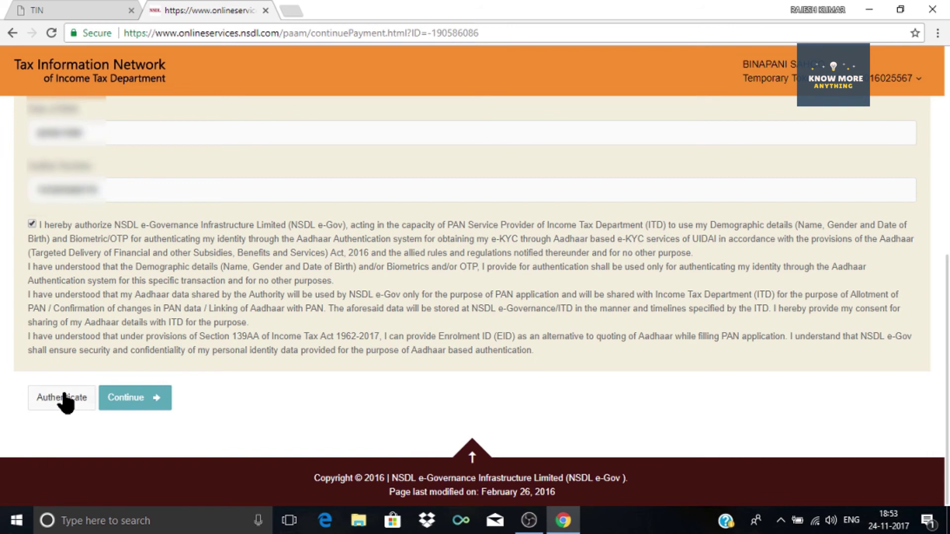
{"action": "left_click", "coordinate": [63, 396]}
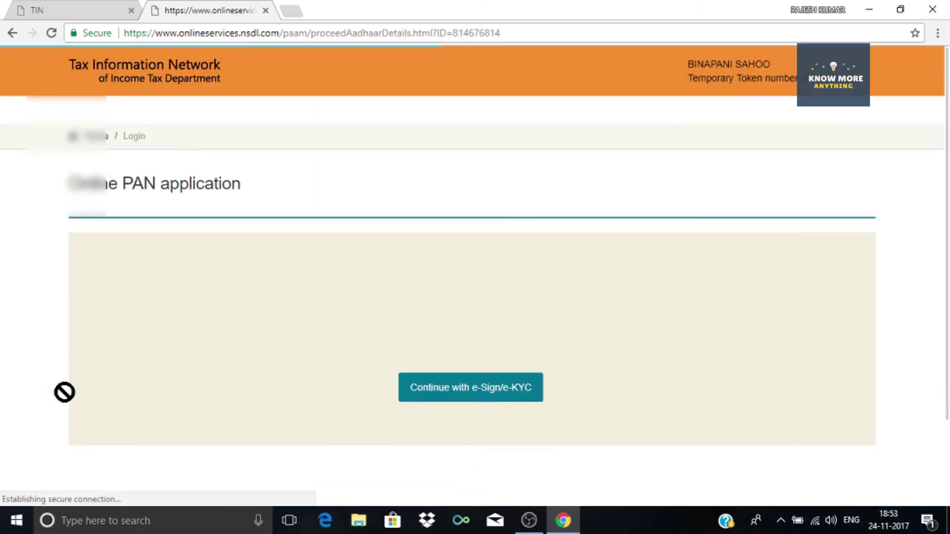
Continue with e-Sign/e-KYC and submit the OTP received on the Aadhaar-registered mobile
{"action": "left_click", "coordinate": [459, 391]}
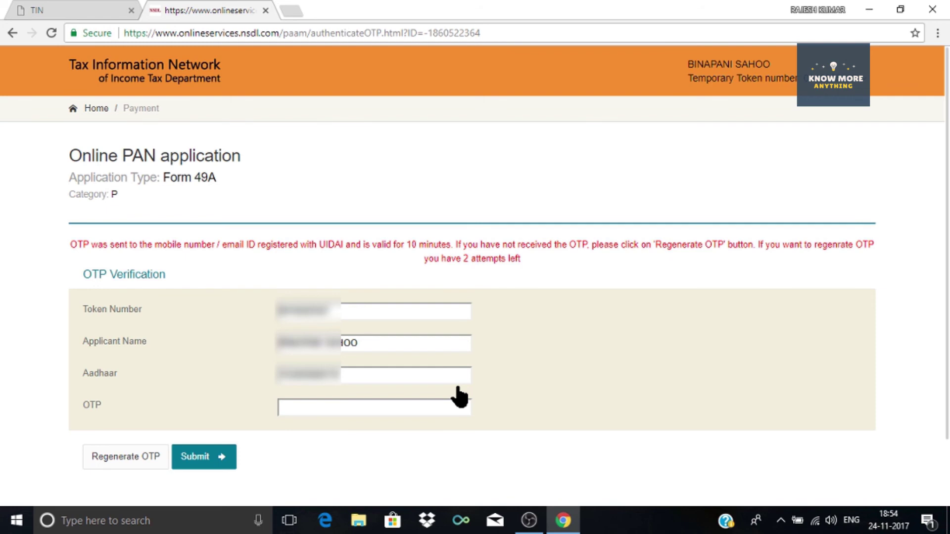
{"action": "left_click", "coordinate": [342, 410]}
{"action": "left_click", "coordinate": [201, 454]}
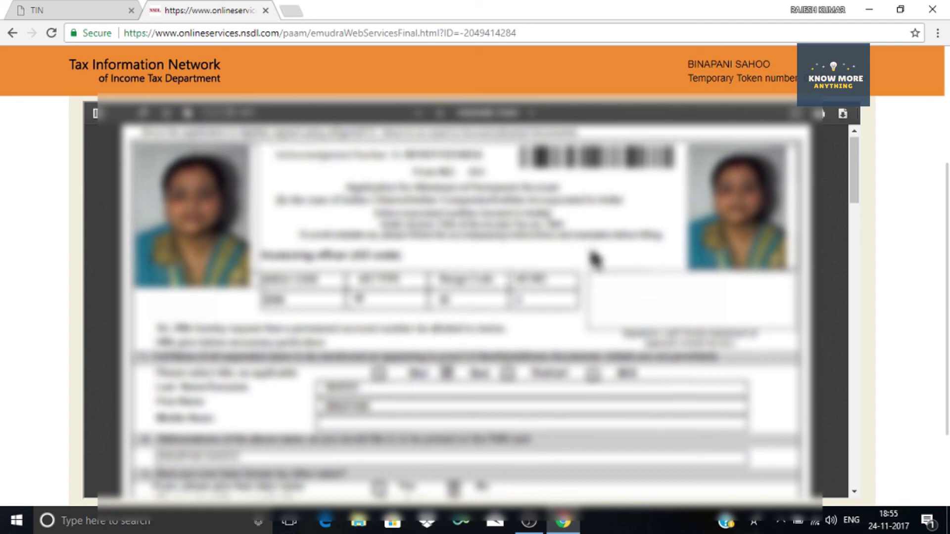
Scroll through the e-signed Form 49A PDF down to its declaration place and date
{"action": "scroll", "coordinate": [596, 263], "scroll_direction": "down", "scroll_amount": 5}
{"action": "scroll", "coordinate": [597, 262], "scroll_direction": "down", "scroll_amount": 15}
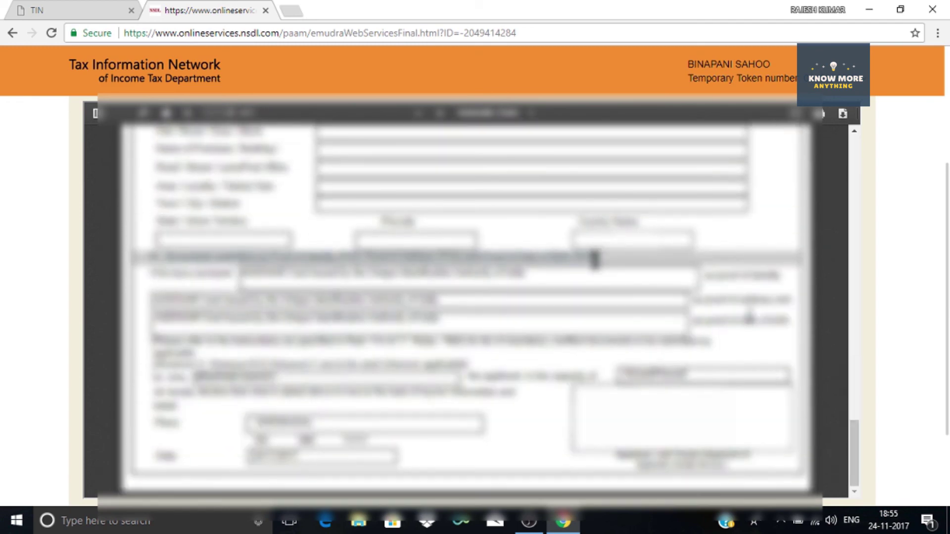
{"action": "scroll", "coordinate": [595, 261], "scroll_direction": "down", "scroll_amount": 1}
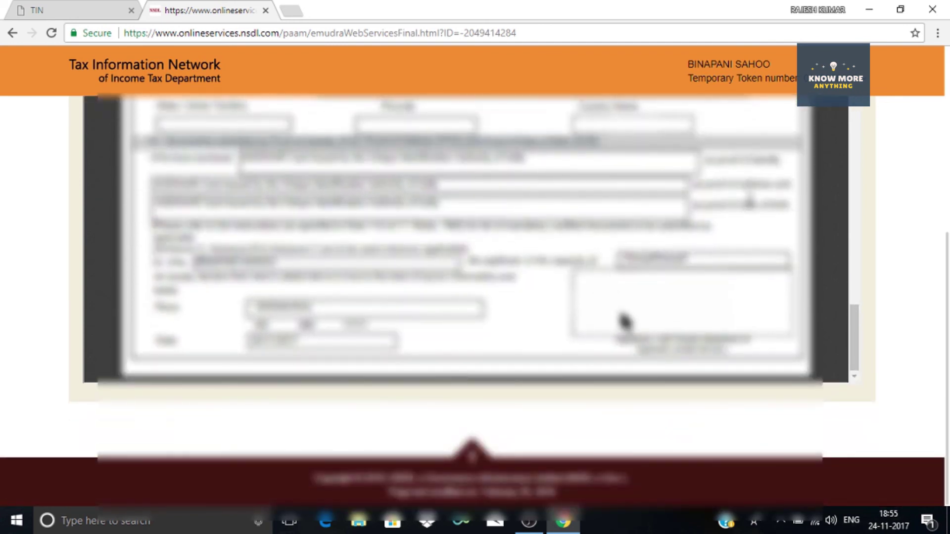
{"action": "scroll", "coordinate": [622, 322], "scroll_direction": "up", "scroll_amount": 5}
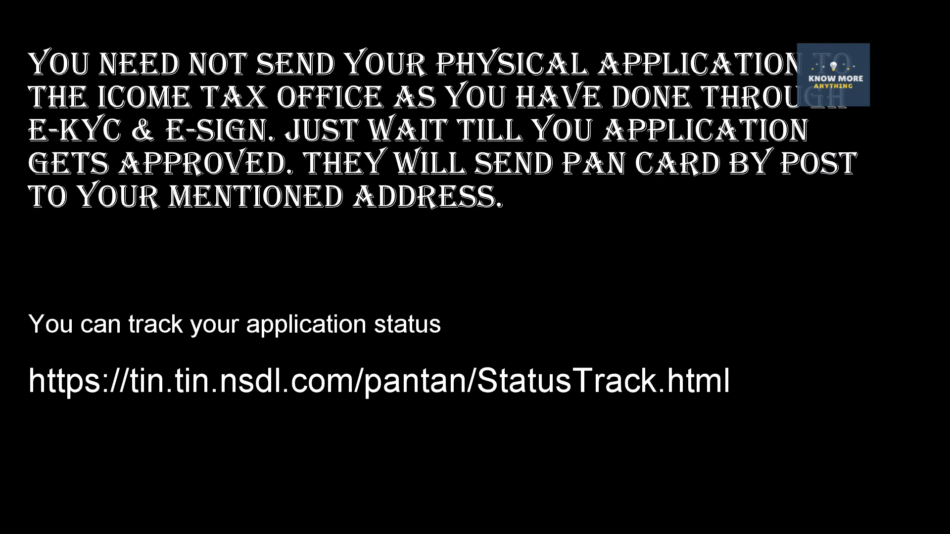